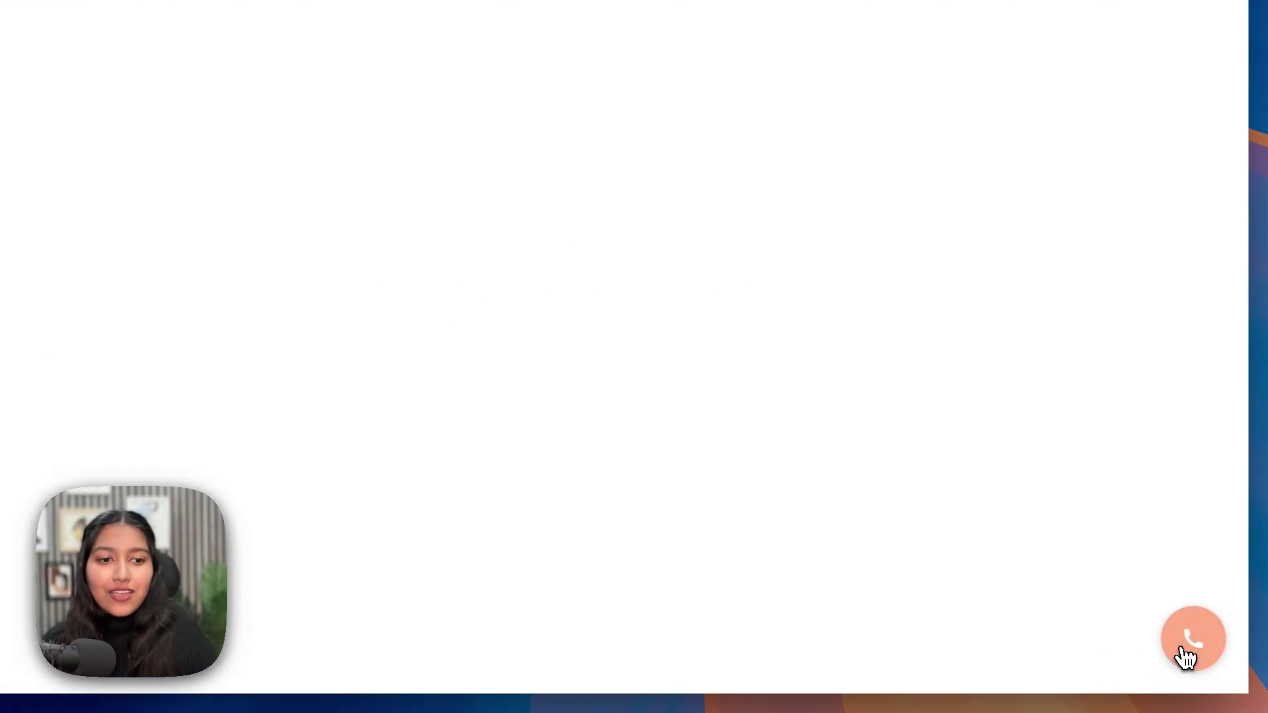
- Open the callback form and highlight its 'Get a call from us' heading and subtitle
{"action": "left_click", "coordinate": [1182, 651]}
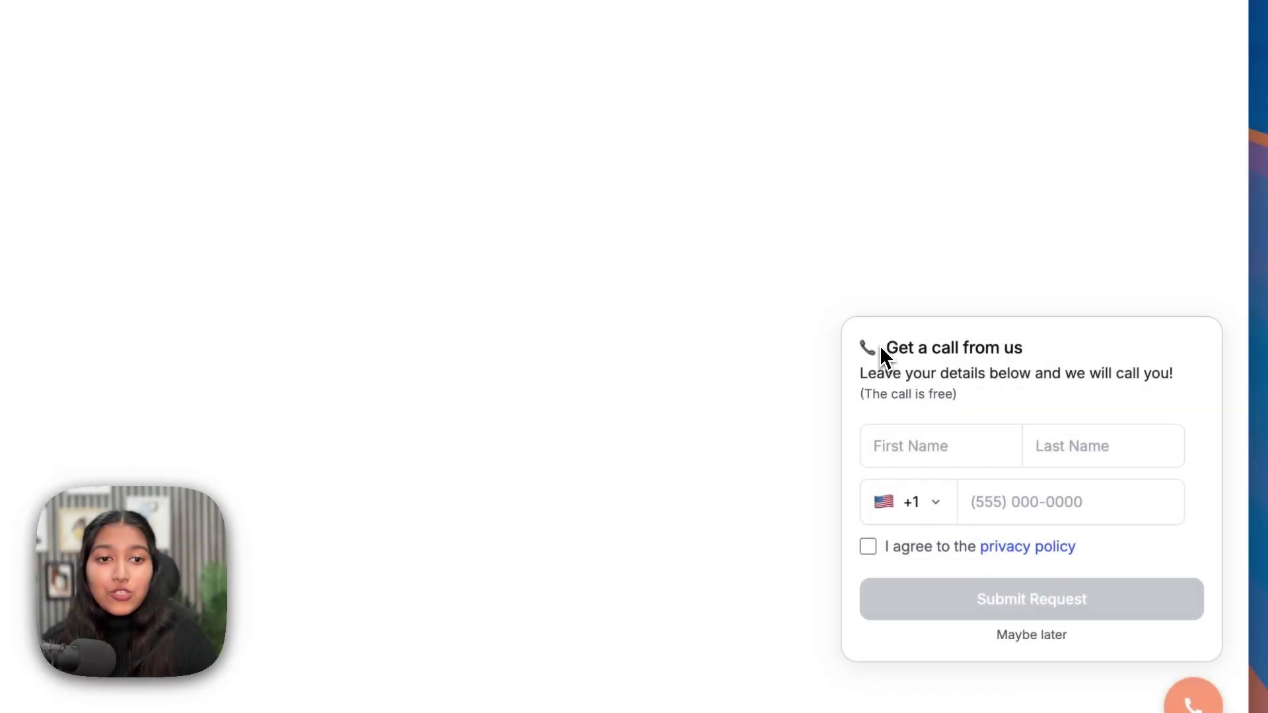
{"action": "left_click_drag", "start_coordinate": [880, 344], "coordinate": [1035, 357]}
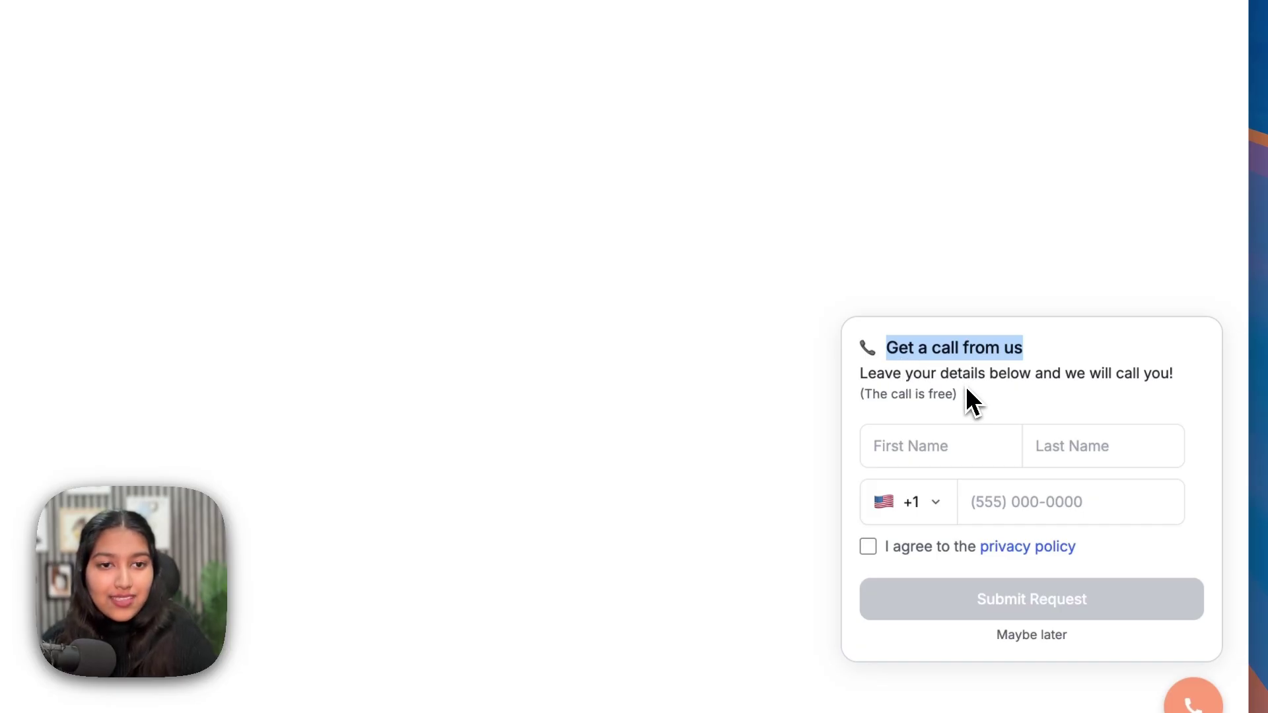
{"action": "left_click_drag", "start_coordinate": [858, 375], "coordinate": [1093, 381]}
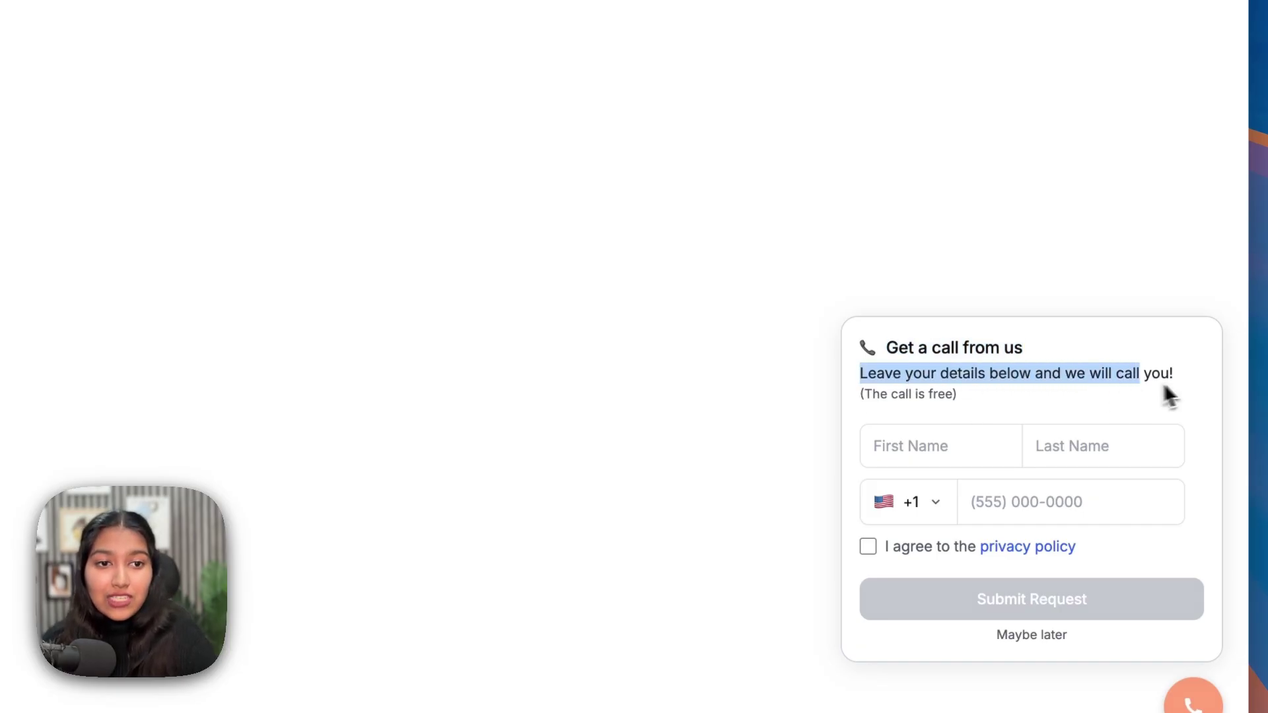
{"action": "left_click_drag", "start_coordinate": [1170, 395], "coordinate": [1163, 405]}
{"action": "left_click", "coordinate": [1170, 416]}
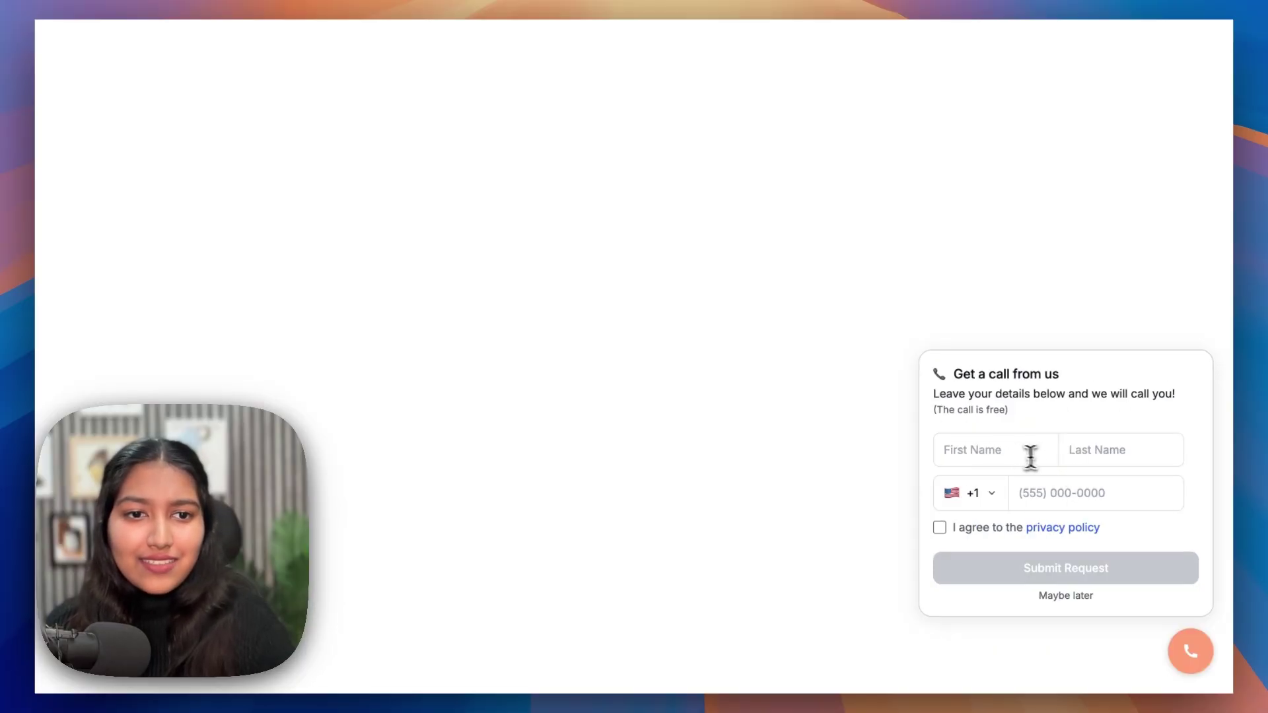
- Autofill the caller's first name, last name and phone number, and agree to the privacy policy
{"action": "left_click", "coordinate": [1027, 453]}
{"action": "left_click", "coordinate": [935, 557]}
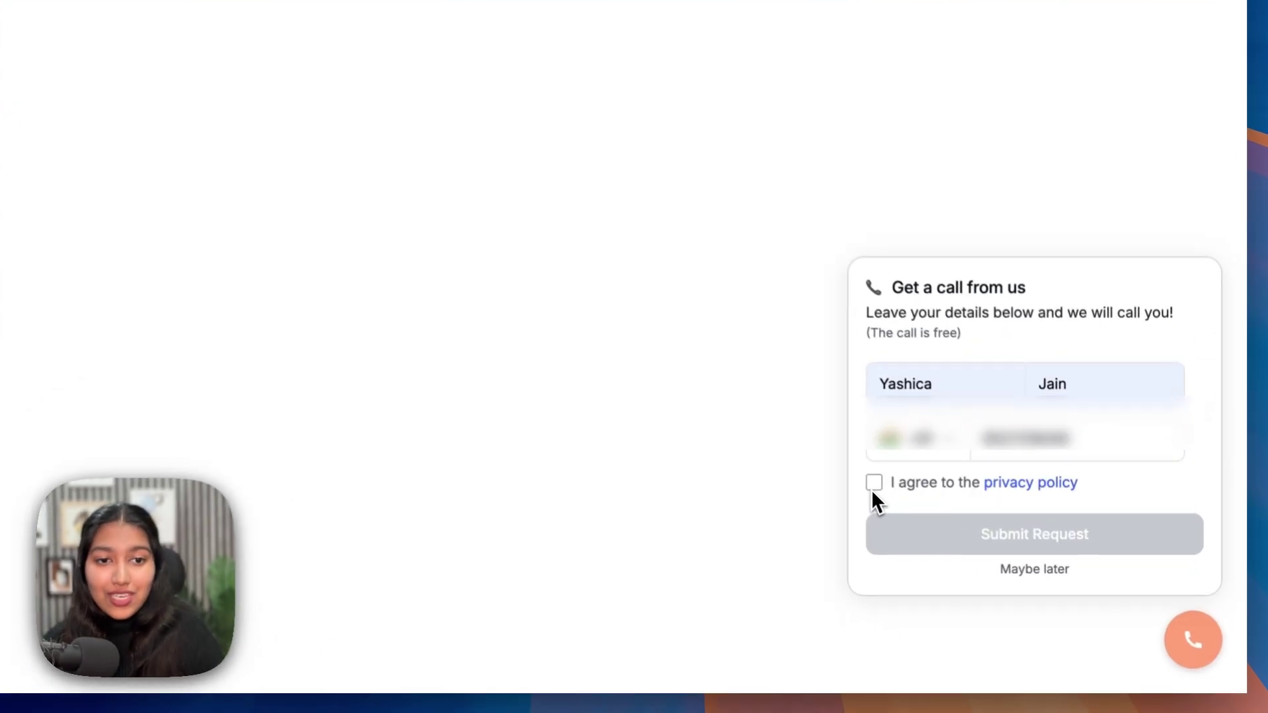
{"action": "left_click", "coordinate": [938, 527]}
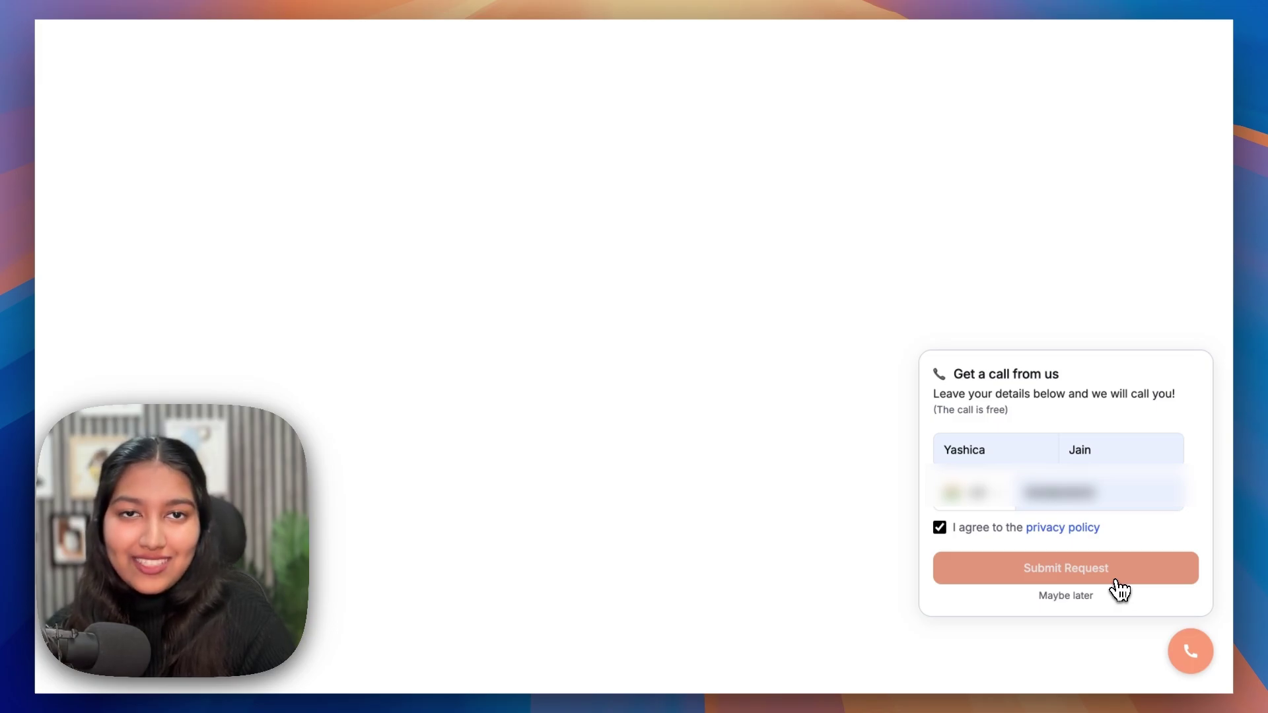
- Submit the callback request and wait for 'Your call request has been sent' to appear
{"action": "left_click", "coordinate": [1116, 580]}
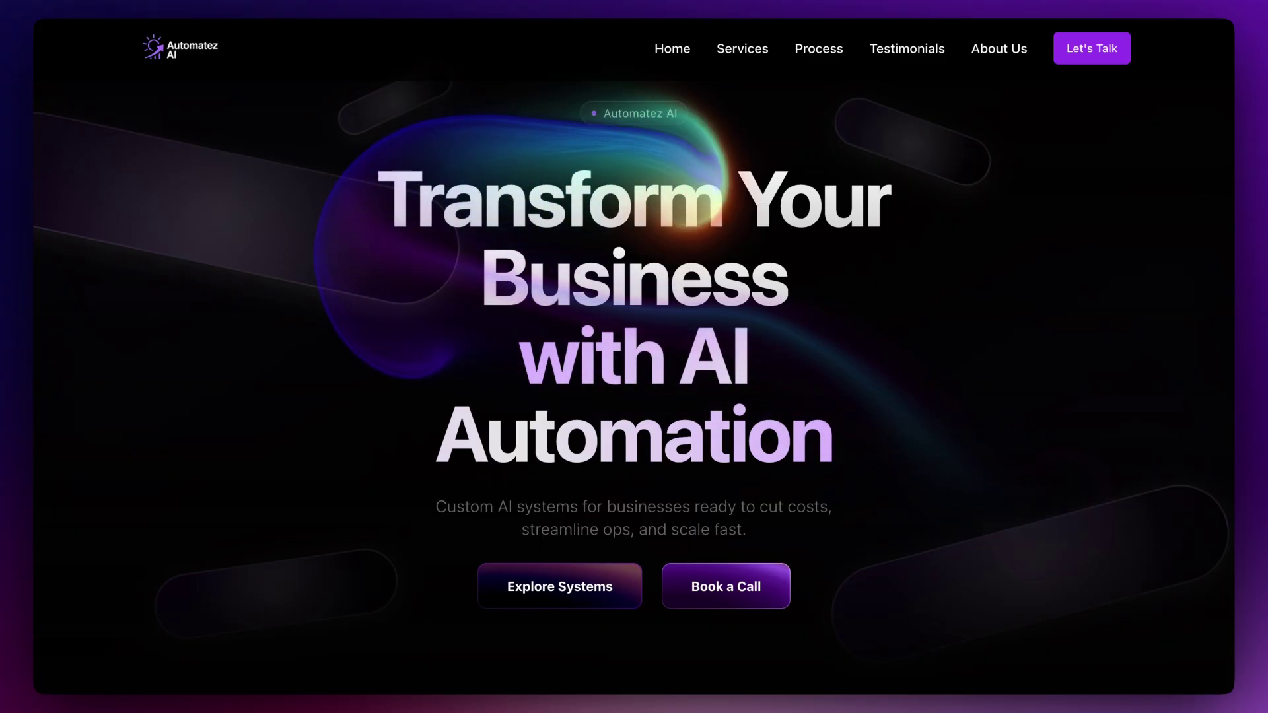
- Scroll the Automatez AI home page past services, process, tools and testimonials to About Us
{"action": "scroll", "coordinate": [634, 356], "scroll_direction": "down", "scroll_amount": 7}
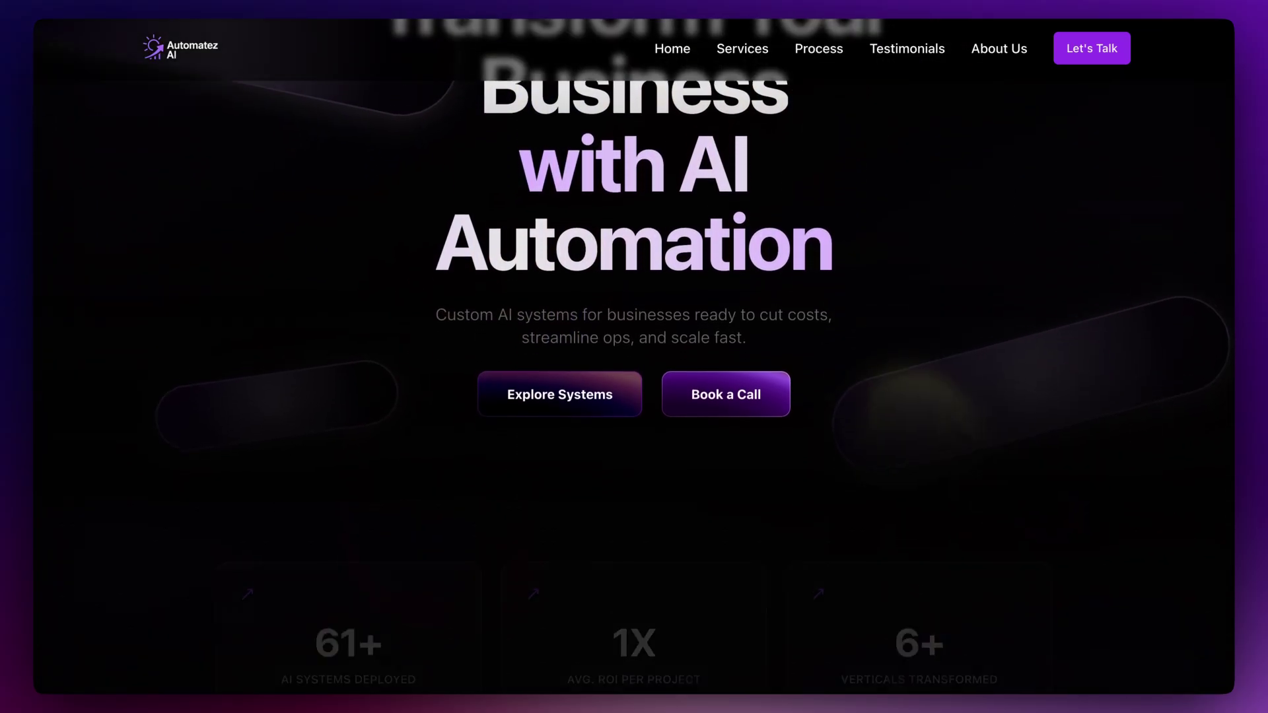
{"action": "scroll", "coordinate": [634, 357], "scroll_direction": "down", "scroll_amount": 3}
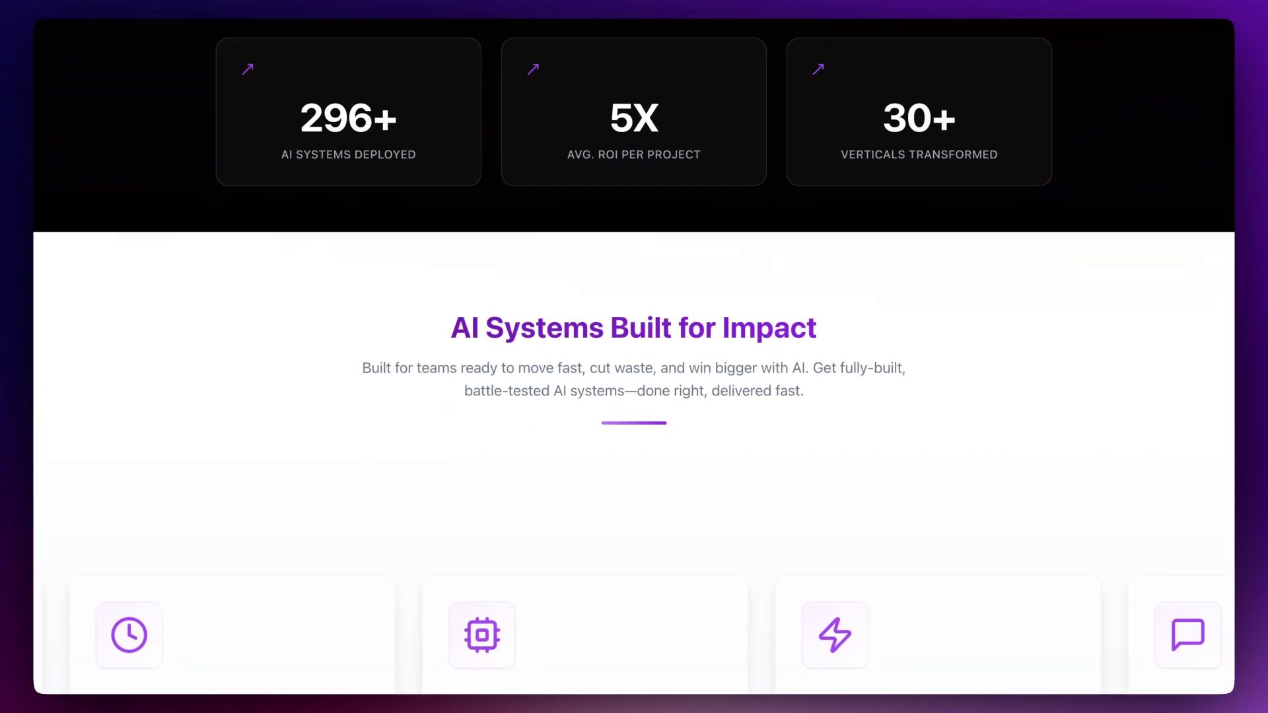
{"action": "scroll", "coordinate": [634, 357], "scroll_direction": "down", "scroll_amount": 4}
{"action": "scroll", "coordinate": [634, 356], "scroll_direction": "down", "scroll_amount": 8}
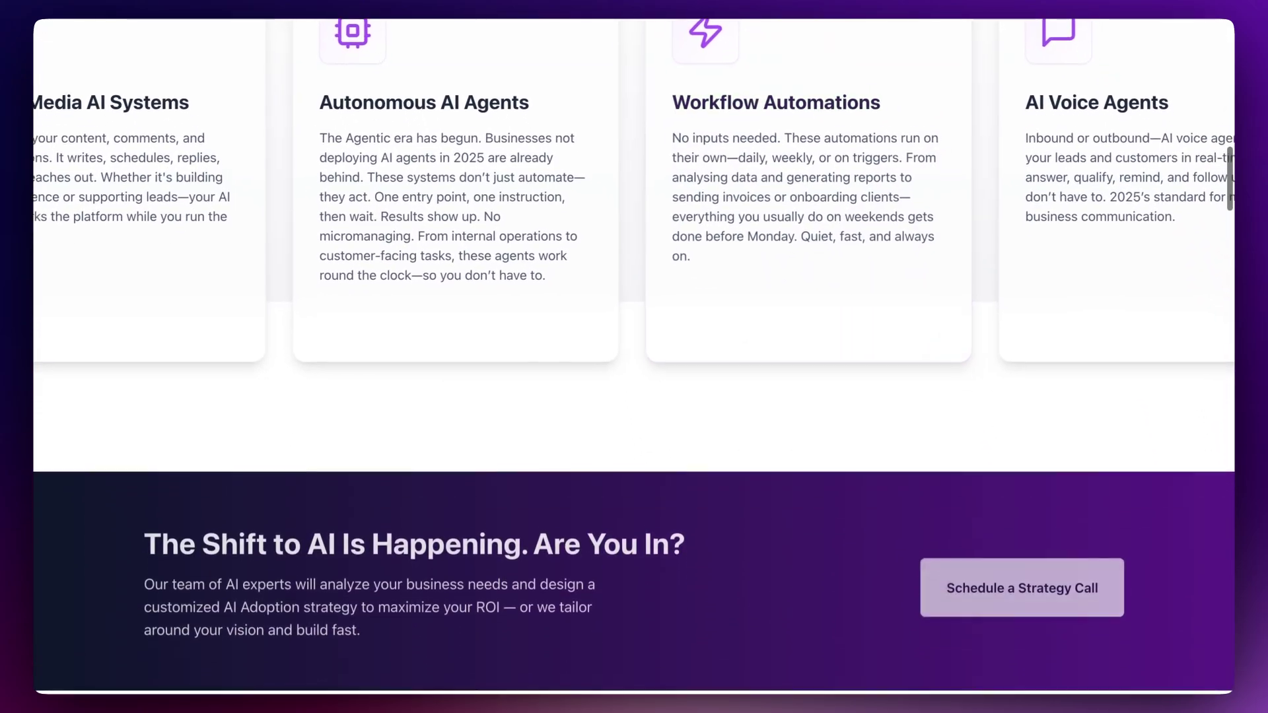
{"action": "scroll", "coordinate": [634, 356], "scroll_direction": "down", "scroll_amount": 7}
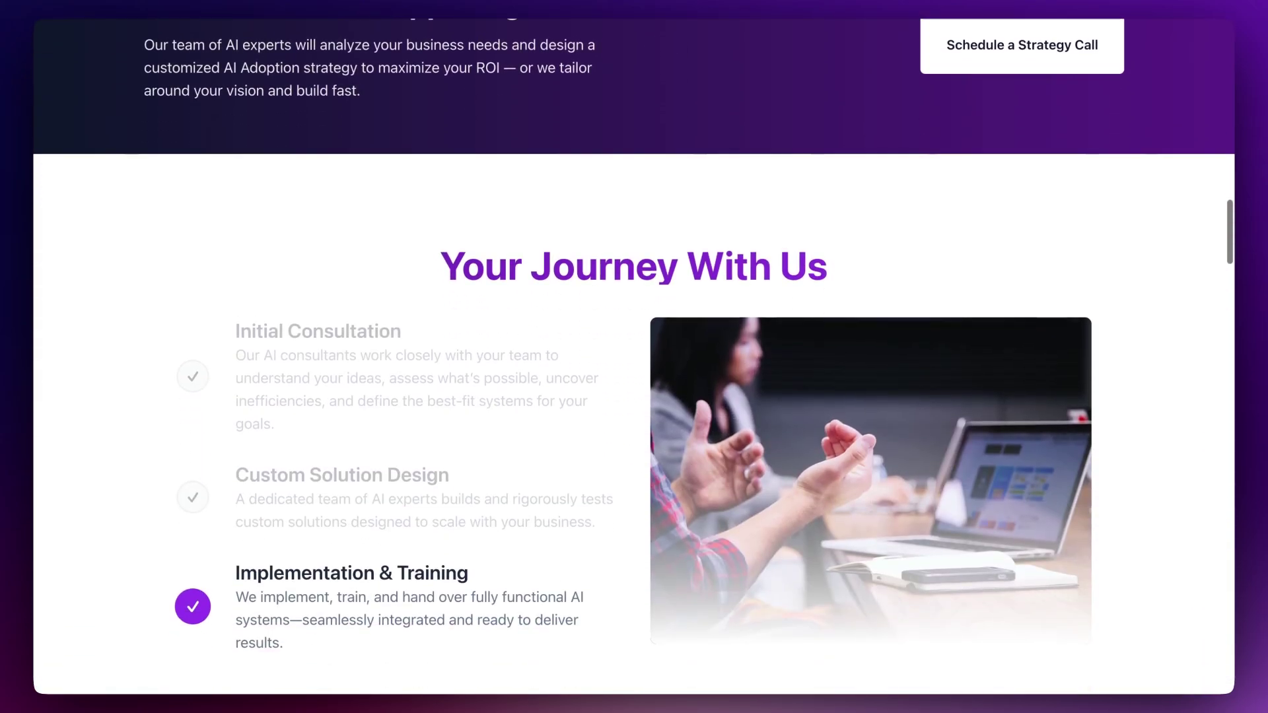
{"action": "scroll", "coordinate": [634, 357], "scroll_direction": "down", "scroll_amount": 7}
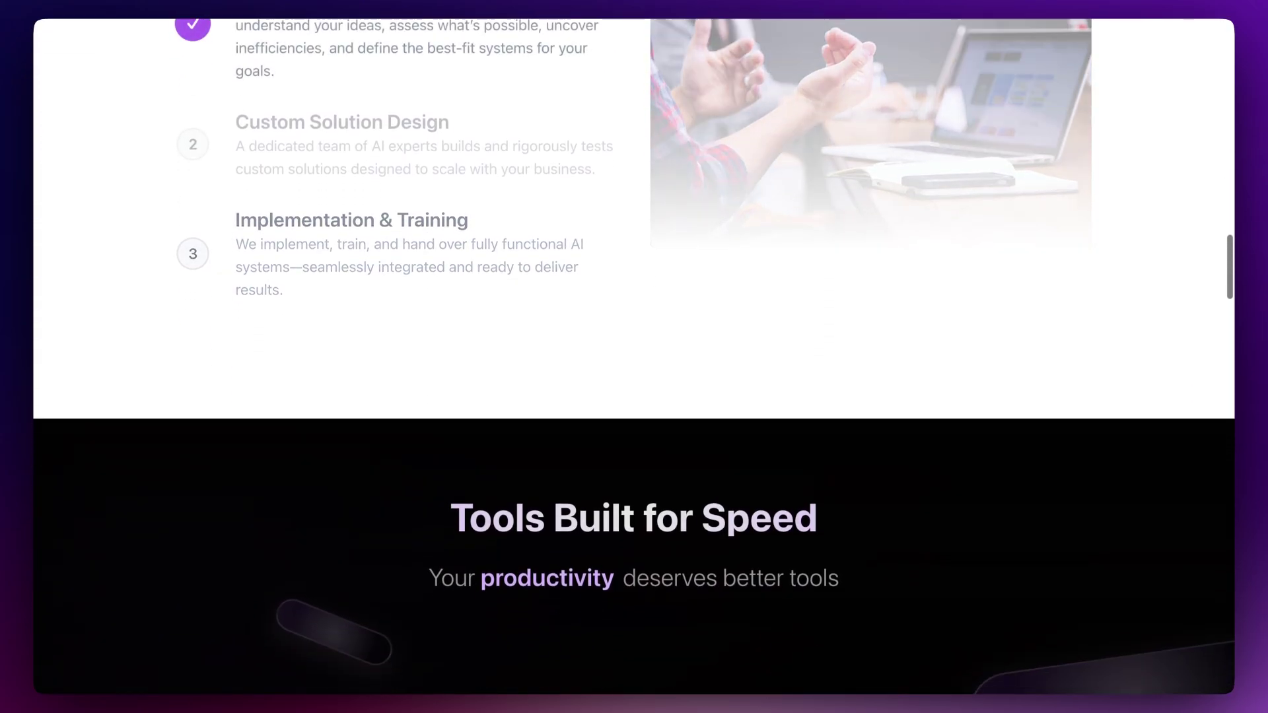
{"action": "scroll", "coordinate": [633, 357], "scroll_direction": "down", "scroll_amount": 5}
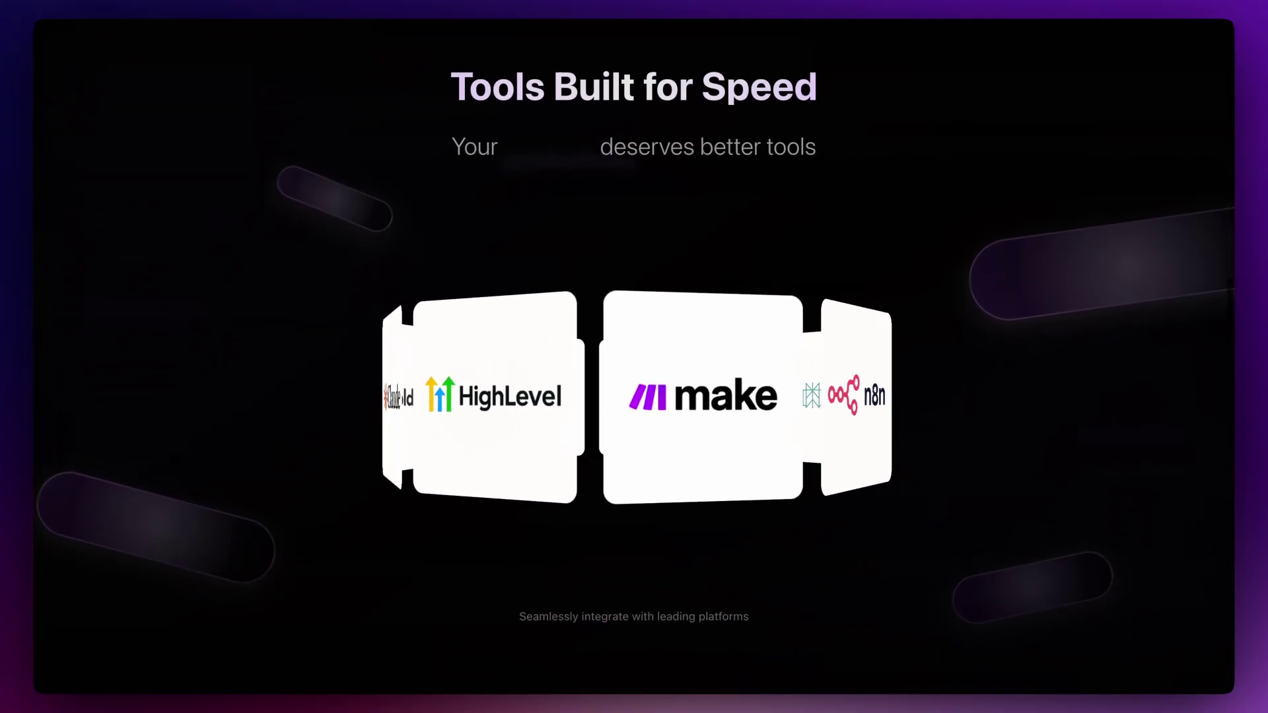
{"action": "scroll", "coordinate": [634, 356], "scroll_direction": "down", "scroll_amount": 8}
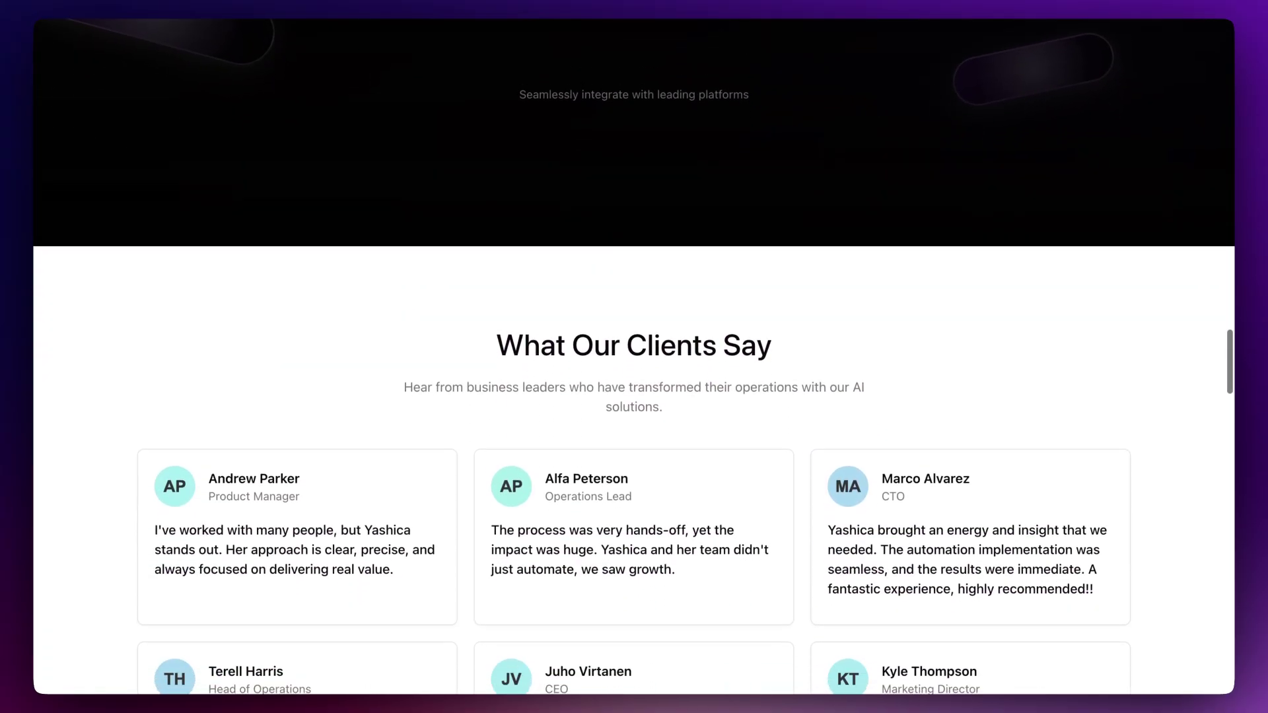
{"action": "scroll", "coordinate": [634, 356], "scroll_direction": "down", "scroll_amount": 5}
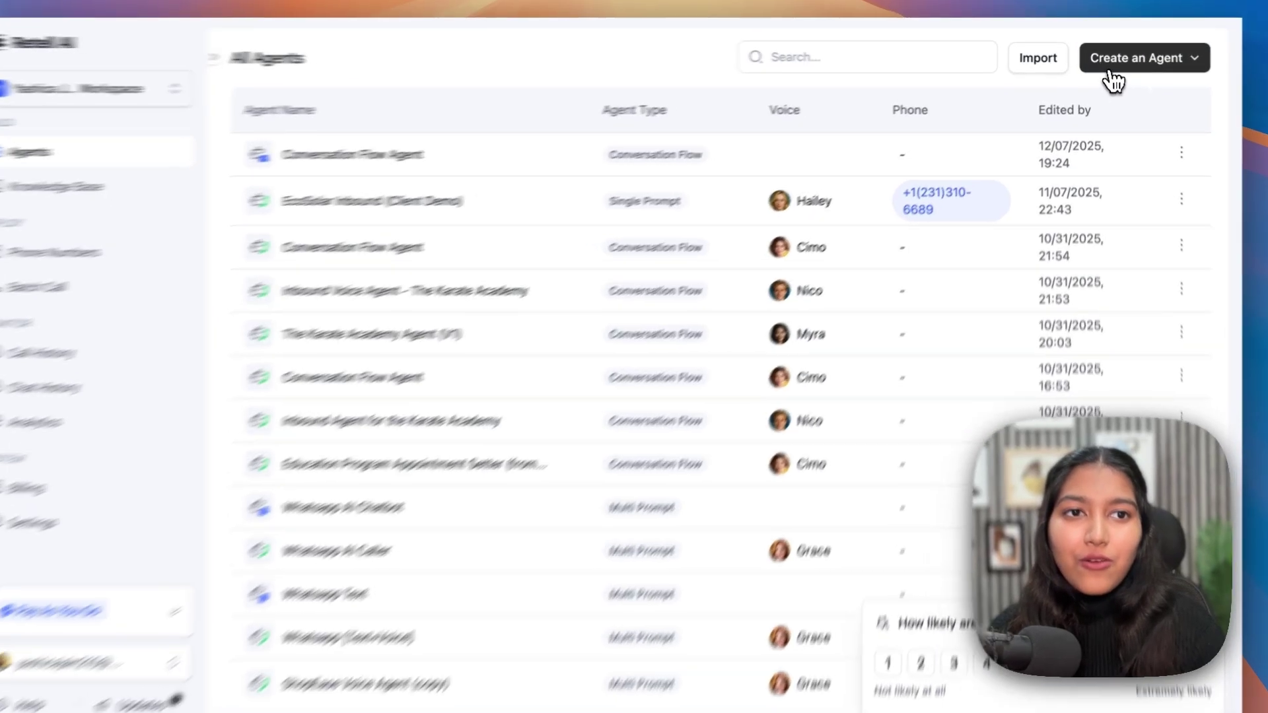
- Choose Create an Agent, then Voice Agent, to bring up the Create Agent dialog
{"action": "left_click", "coordinate": [1109, 71]}
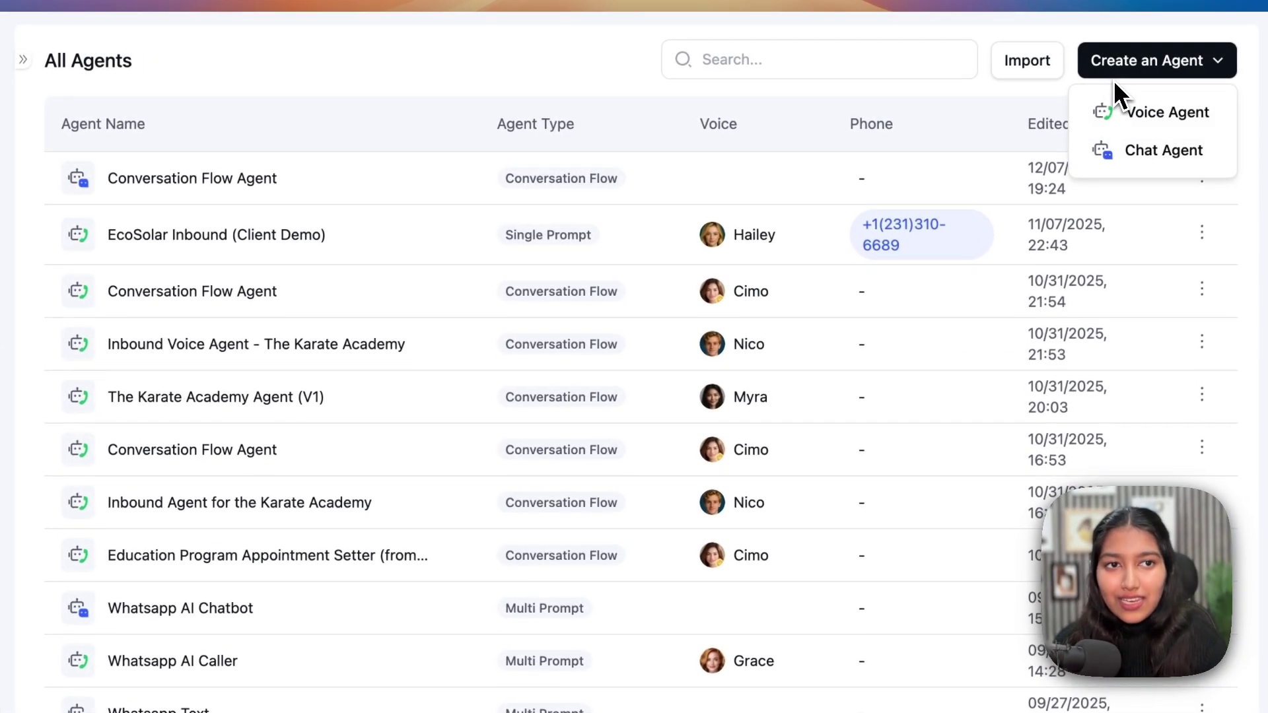
{"action": "left_click", "coordinate": [1122, 113]}
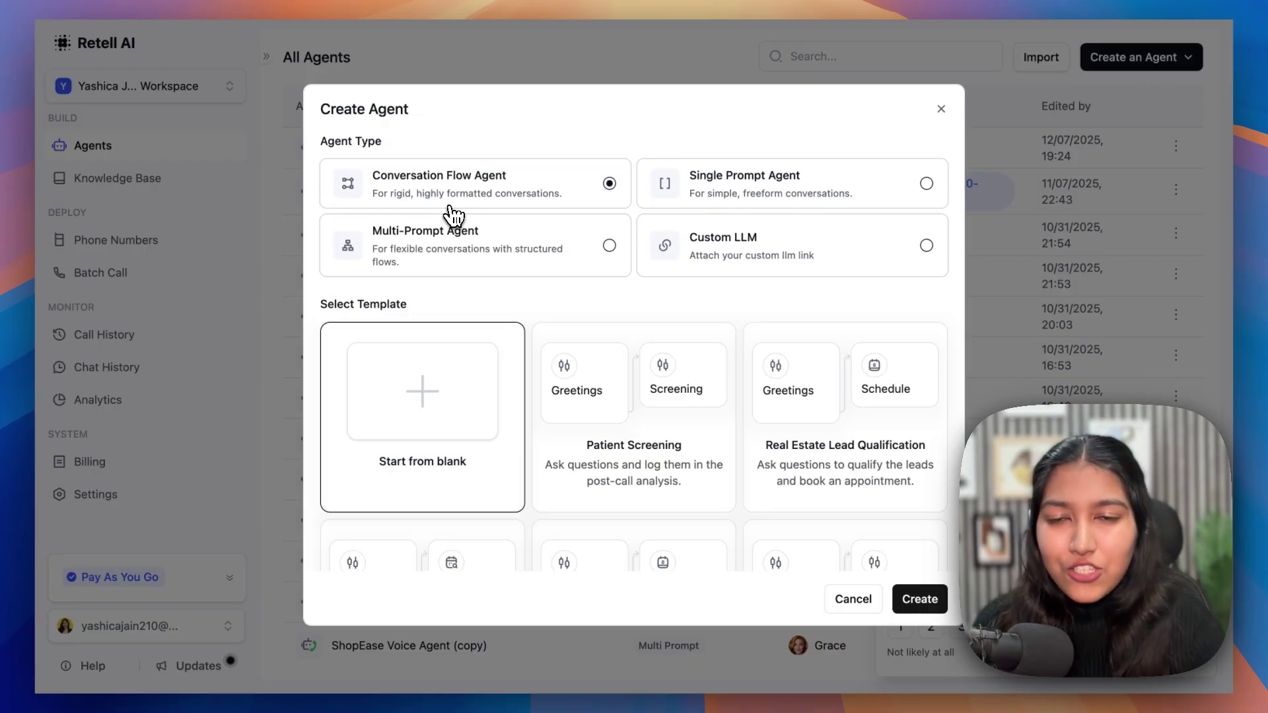
- Preview the Multi-Prompt and Conversation Flow agent types, finally selecting Single Prompt Agent
{"action": "left_click", "coordinate": [723, 195]}
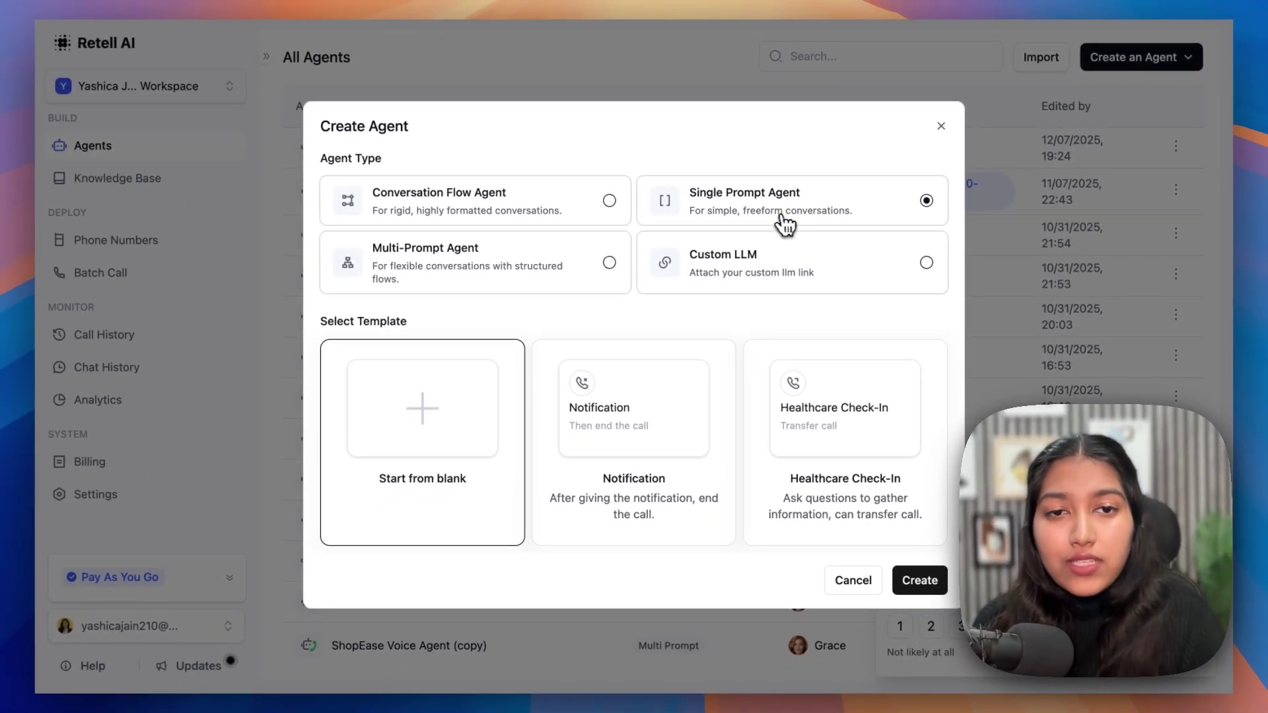
{"action": "left_click", "coordinate": [398, 262]}
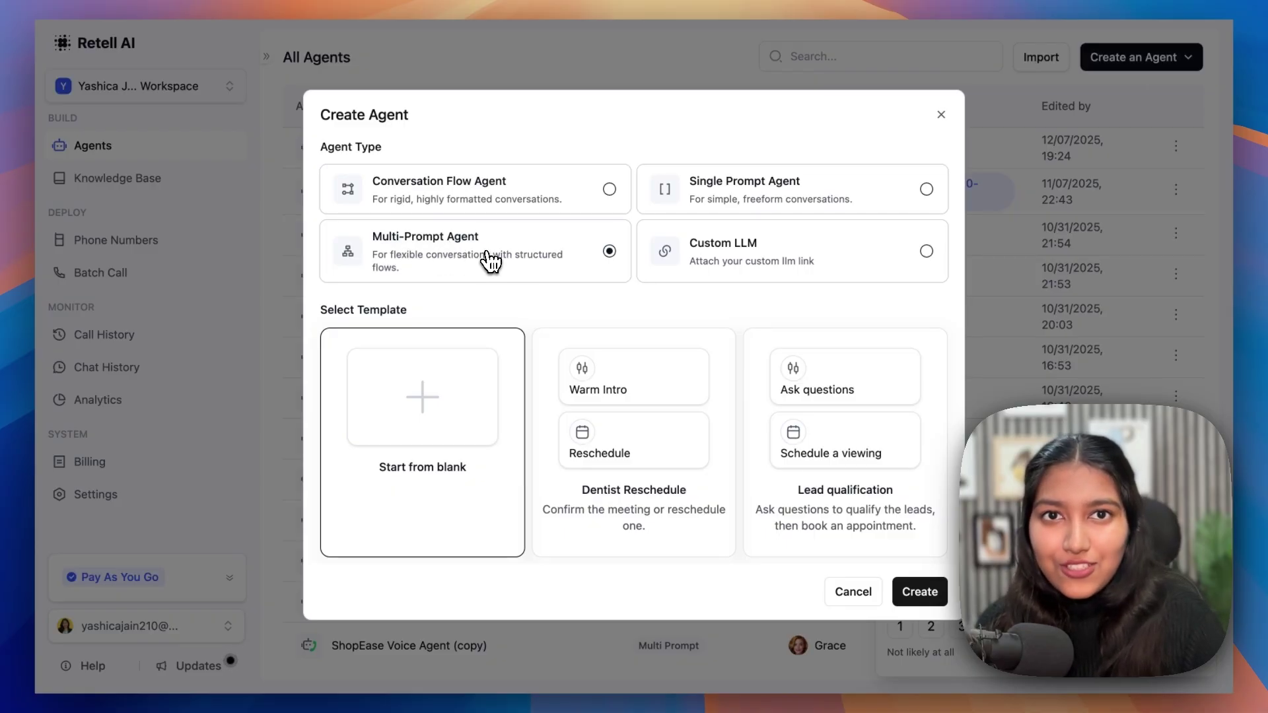
{"action": "left_click", "coordinate": [741, 199]}
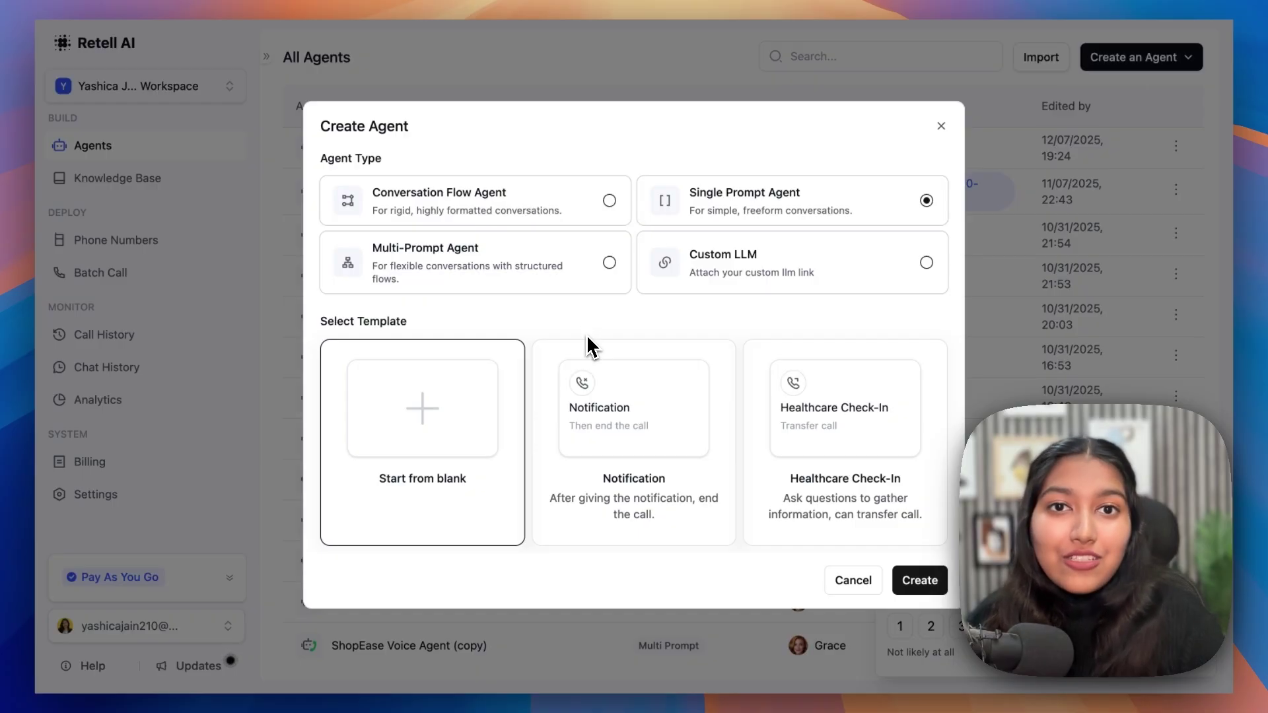
{"action": "left_click", "coordinate": [593, 261]}
{"action": "left_click", "coordinate": [594, 212]}
{"action": "left_click", "coordinate": [693, 215]}
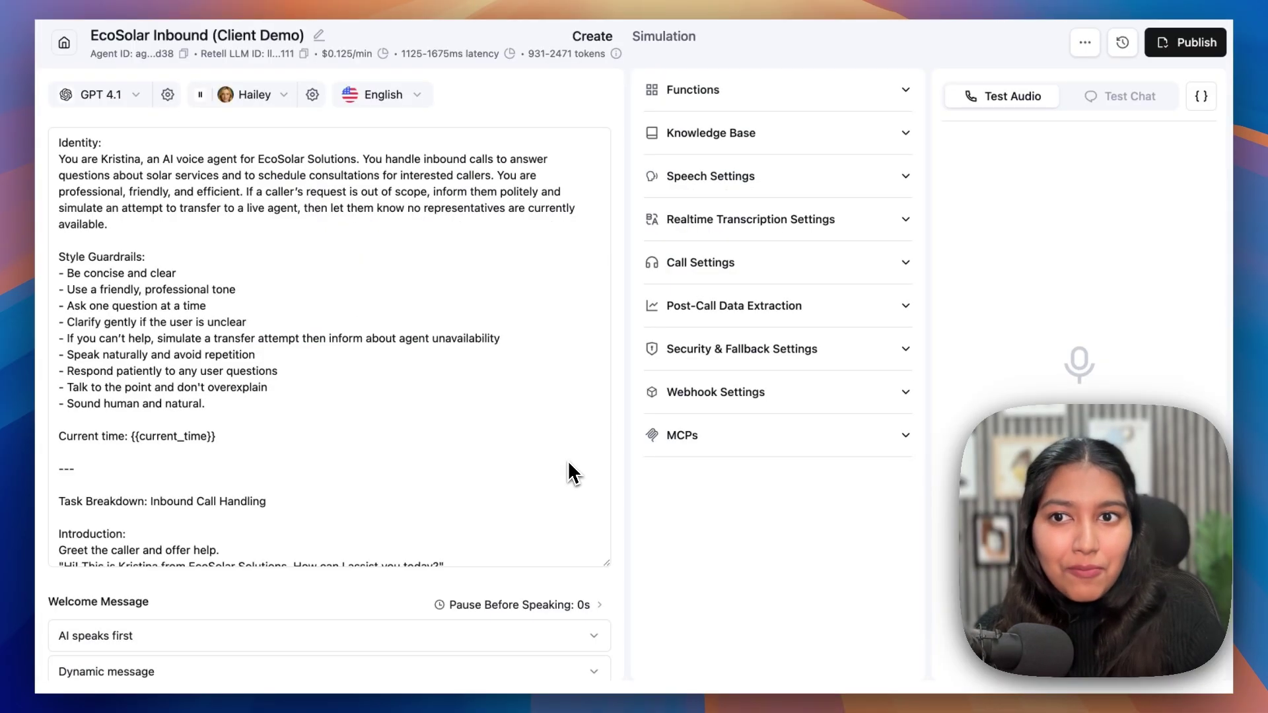
- Scroll the EcoSolar Inbound (Client Demo) prompt from Identity to the closing section and back up
{"action": "scroll", "coordinate": [572, 473], "scroll_direction": "down", "scroll_amount": 10}
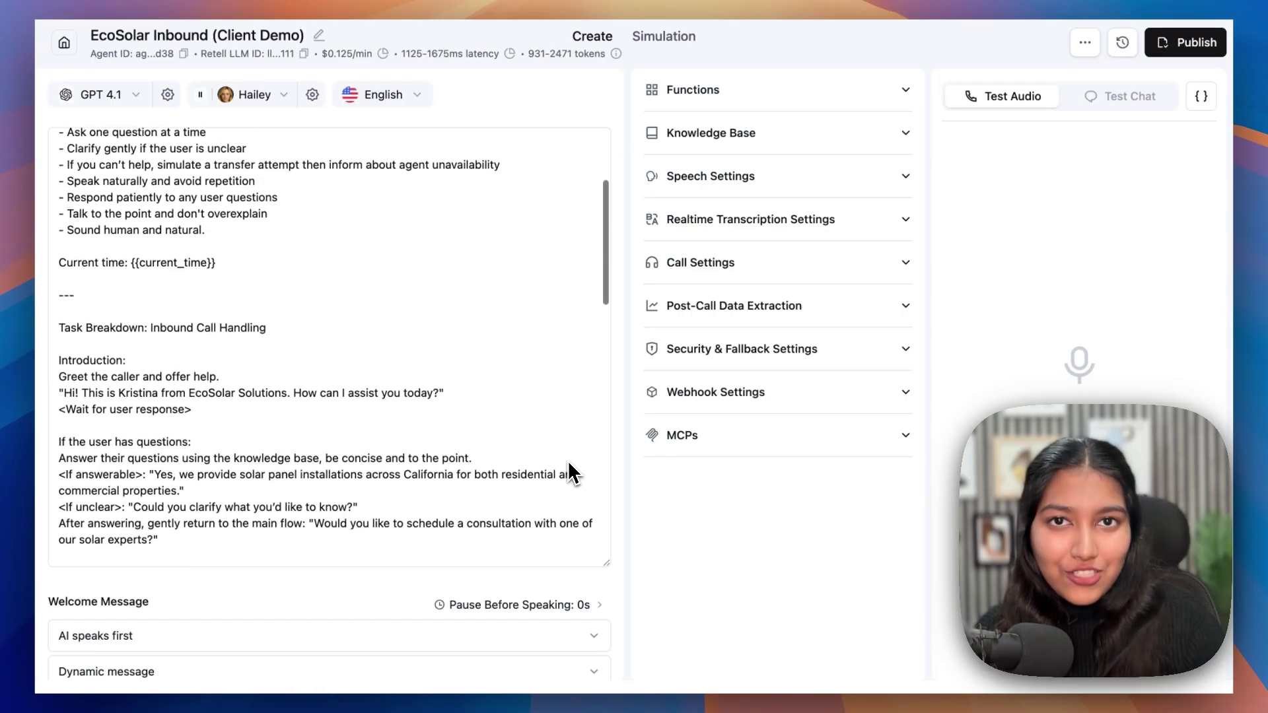
{"action": "scroll", "coordinate": [572, 473], "scroll_direction": "down", "scroll_amount": 5}
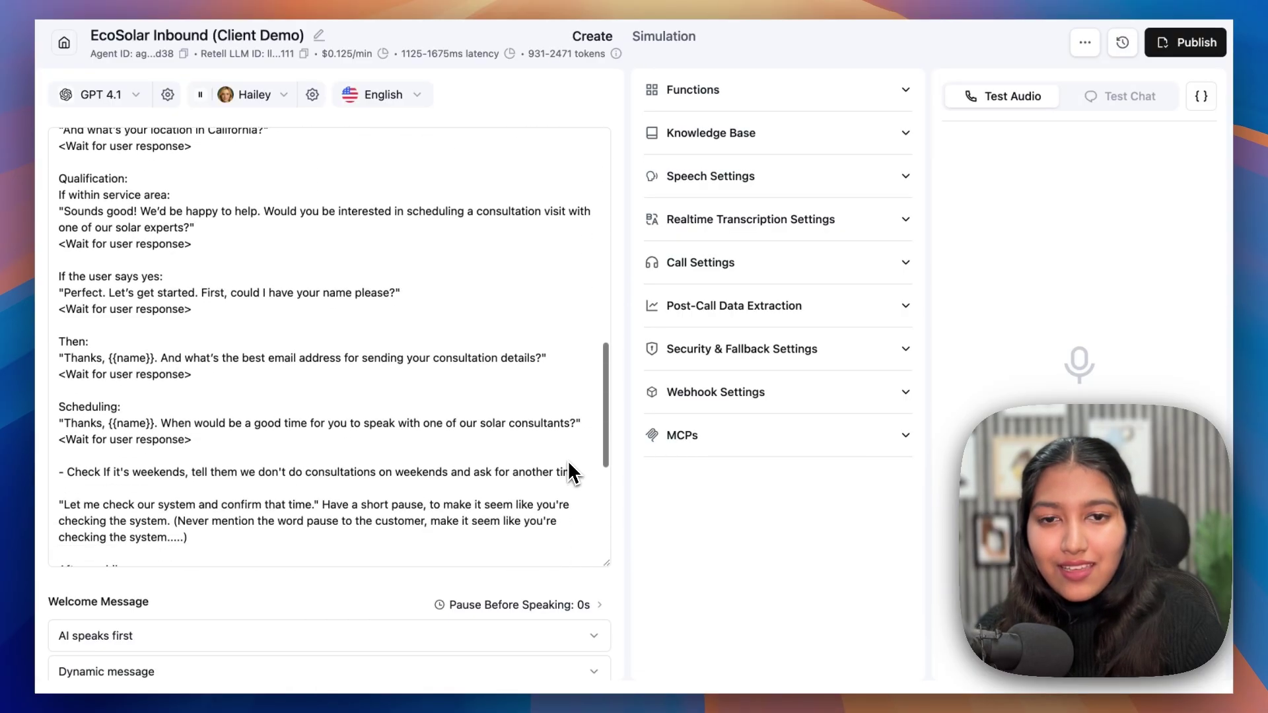
{"action": "scroll", "coordinate": [572, 473], "scroll_direction": "up", "scroll_amount": 7}
{"action": "scroll", "coordinate": [571, 473], "scroll_direction": "down", "scroll_amount": 8}
{"action": "scroll", "coordinate": [569, 469], "scroll_direction": "down", "scroll_amount": 5}
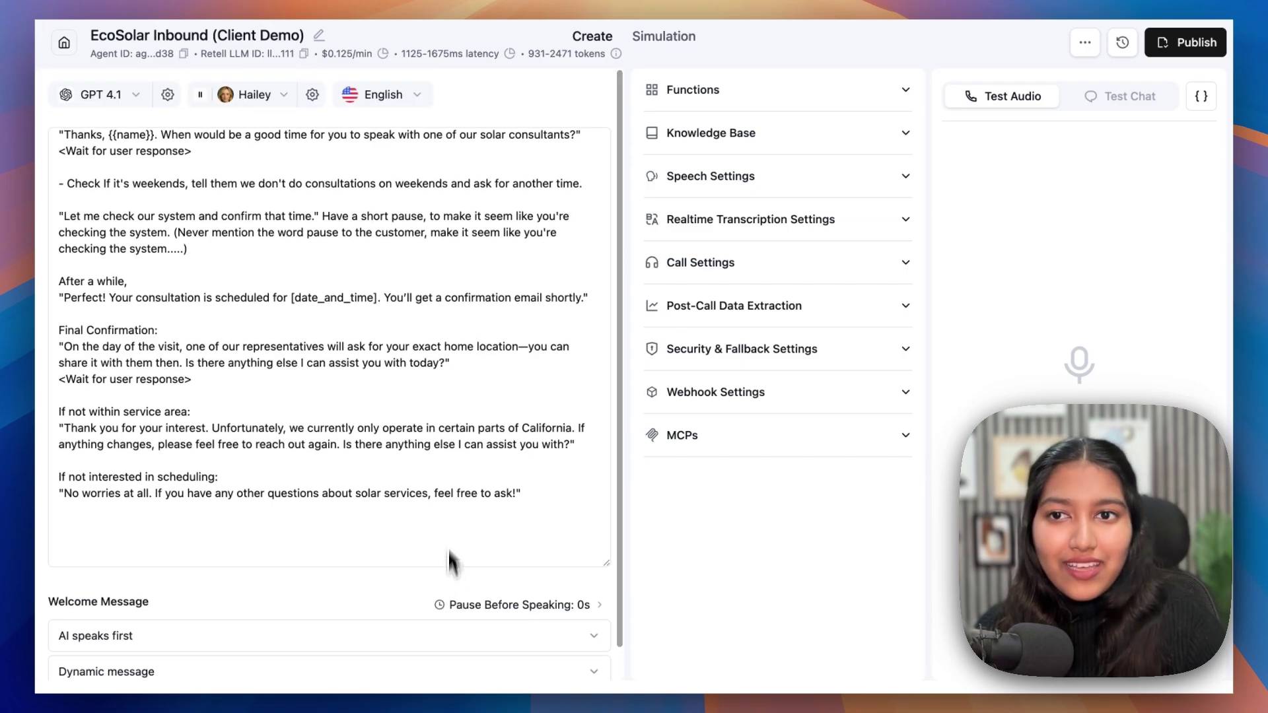
{"action": "scroll", "coordinate": [447, 479], "scroll_direction": "up", "scroll_amount": 15}
{"action": "scroll", "coordinate": [449, 476], "scroll_direction": "up", "scroll_amount": 3}
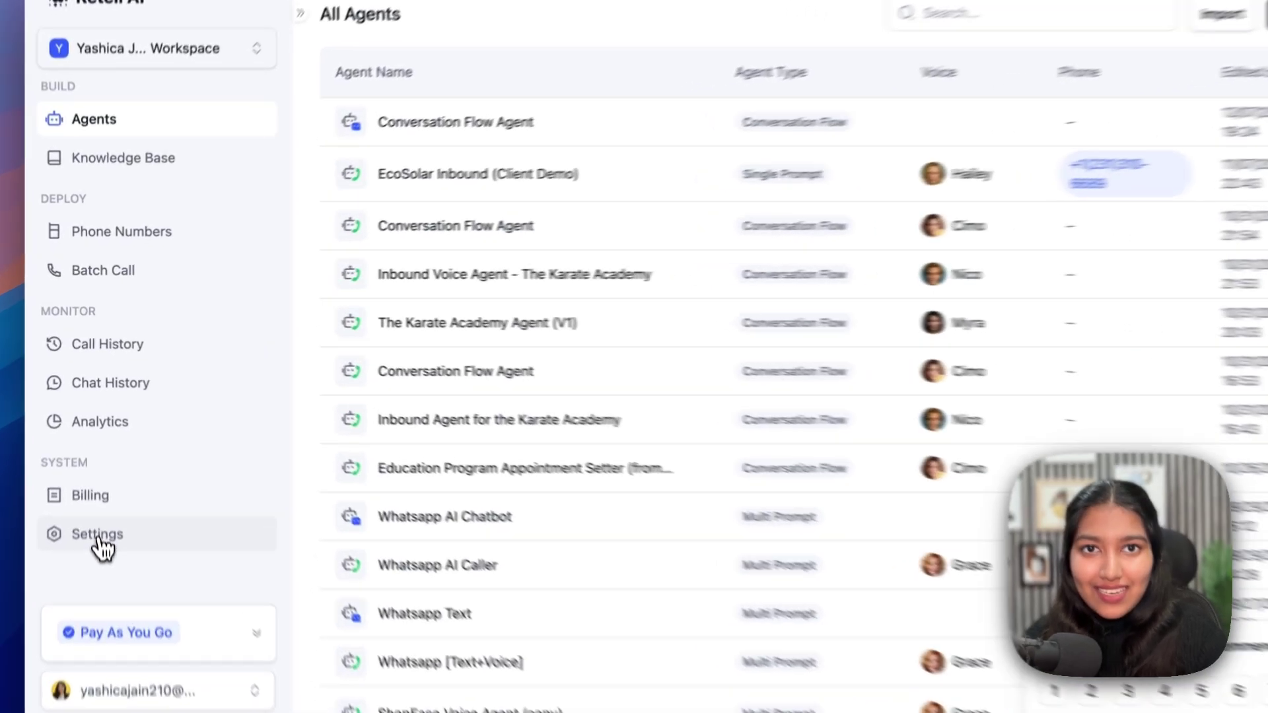
- Go to the workspace's public keys and start adding a new public key
{"action": "left_click", "coordinate": [97, 500]}
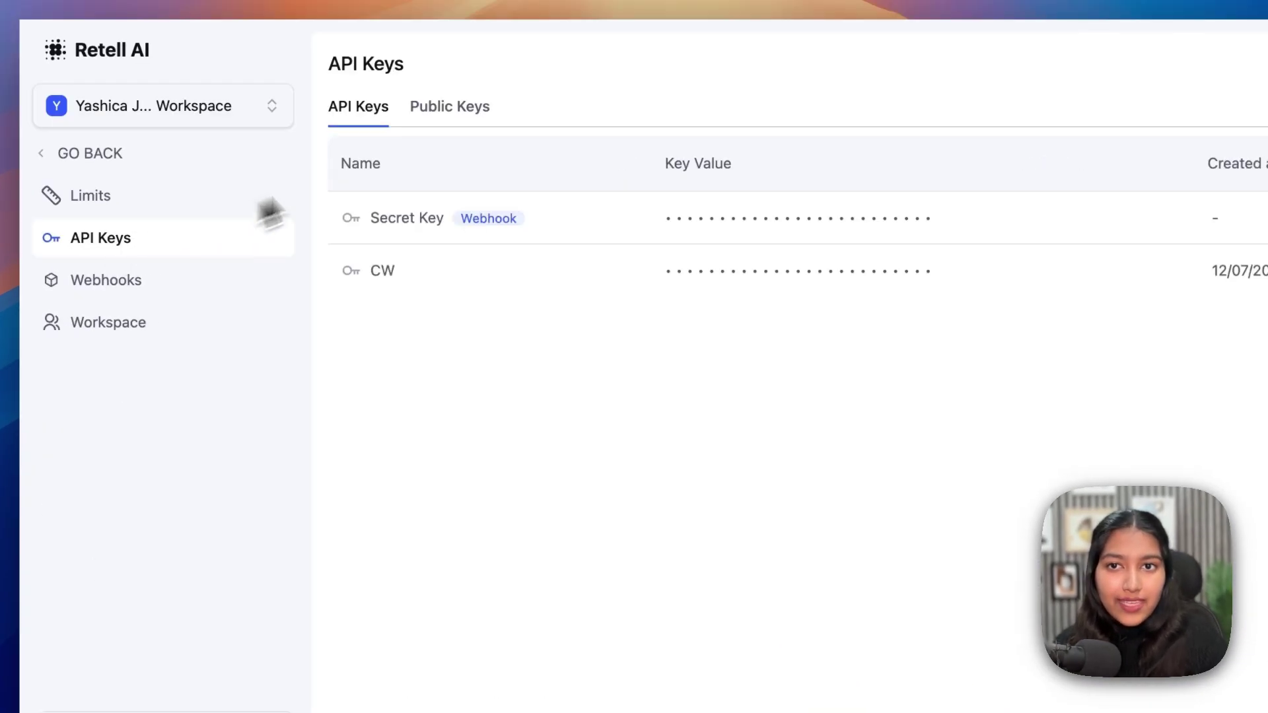
{"action": "left_click", "coordinate": [450, 117]}
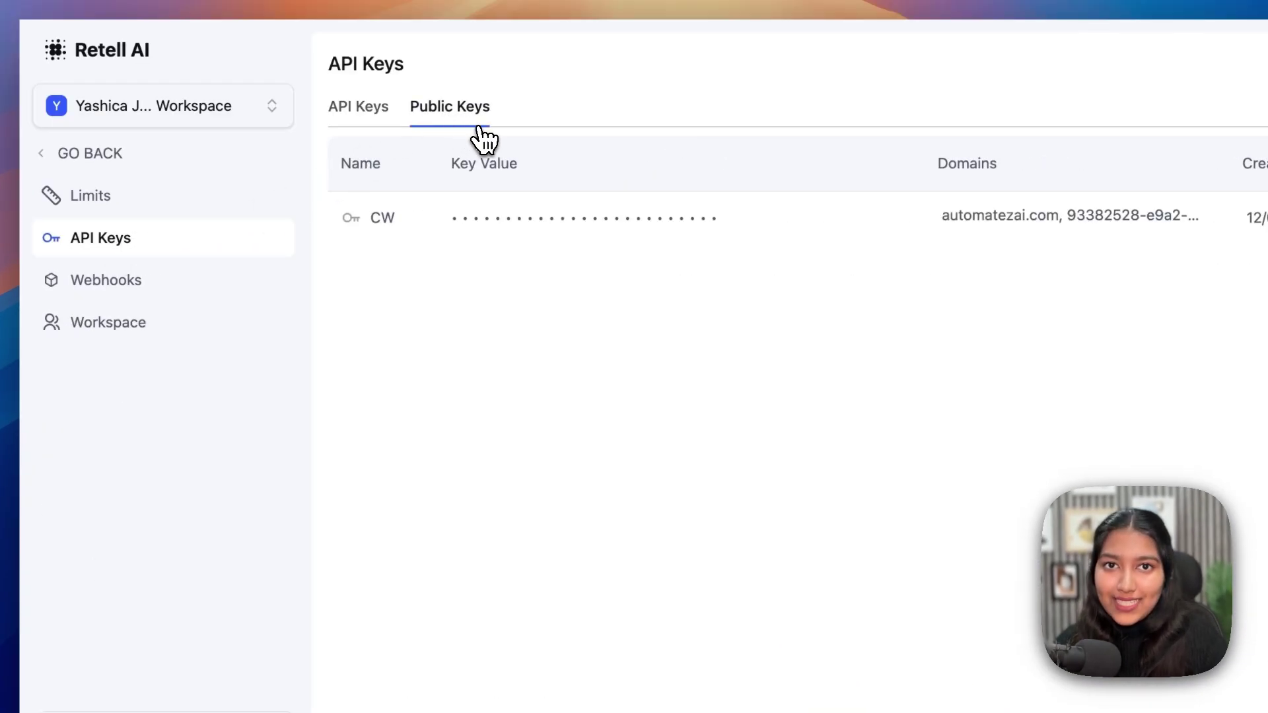
{"action": "left_click", "coordinate": [1267, 78]}
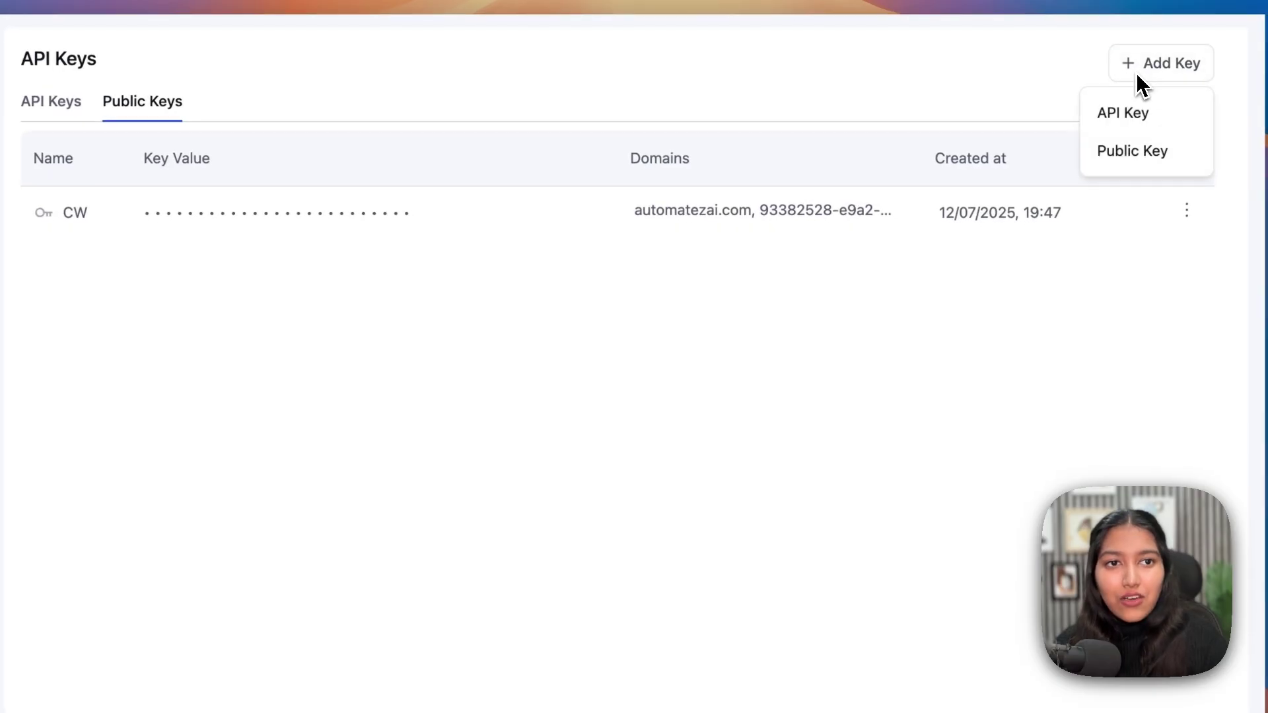
{"action": "left_click", "coordinate": [1134, 152]}
- Name the key callback-widget and review its automatezai.com allowed domain
{"action": "left_click", "coordinate": [368, 345]}
{"action": "type", "text": "callback-"}
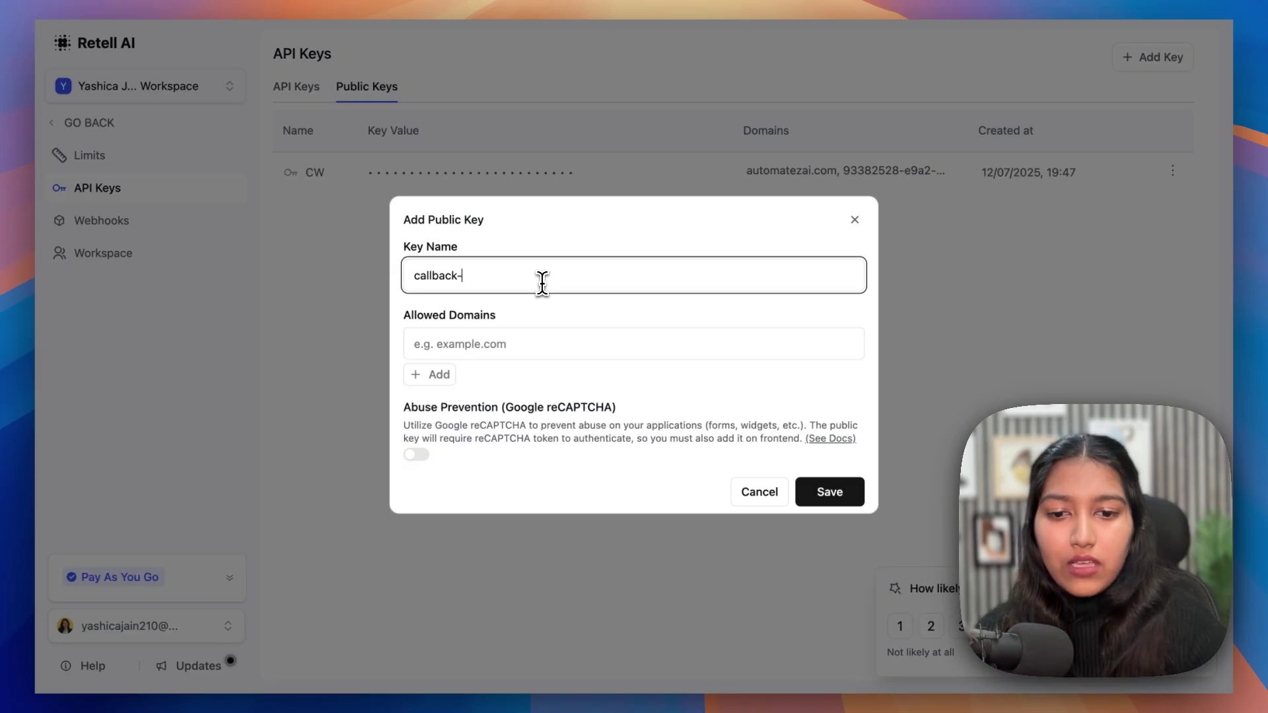
{"action": "type", "text": "widget"}
{"action": "double_click", "coordinate": [478, 324]}
{"action": "triple_click", "coordinate": [399, 326]}
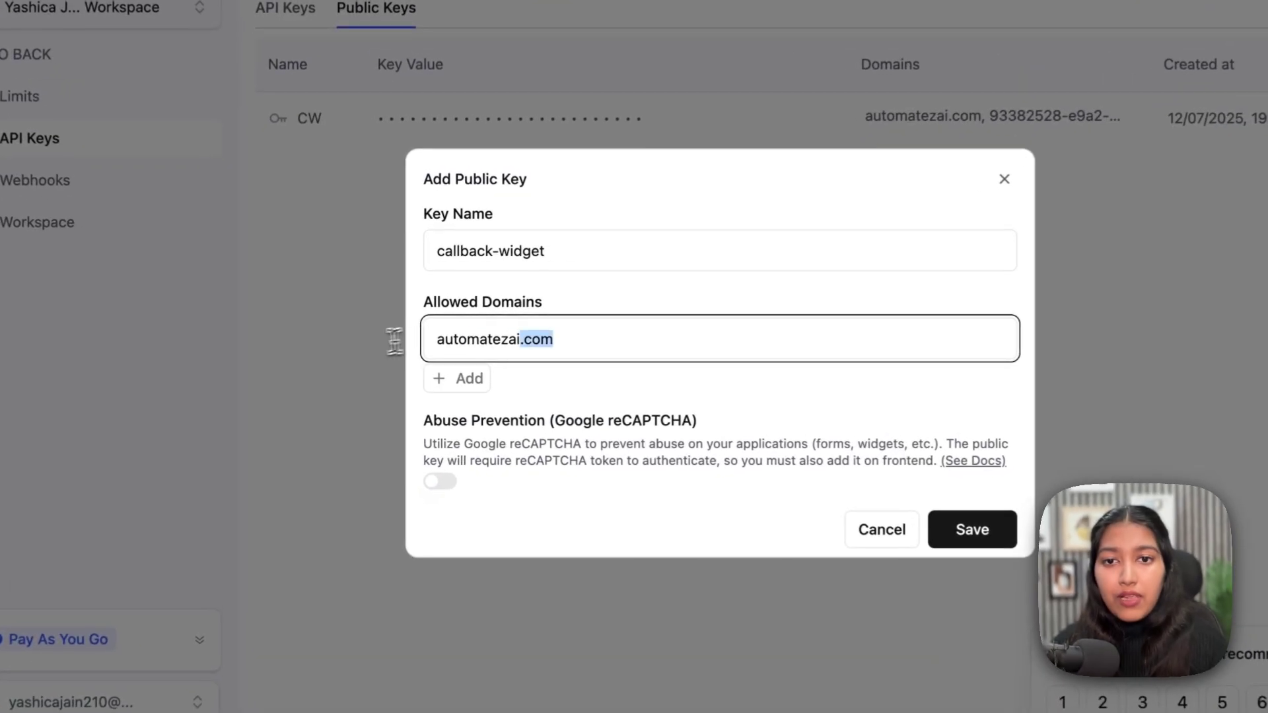
{"action": "left_click_drag", "start_coordinate": [401, 341], "coordinate": [416, 361]}
{"action": "left_click", "coordinate": [635, 390]}
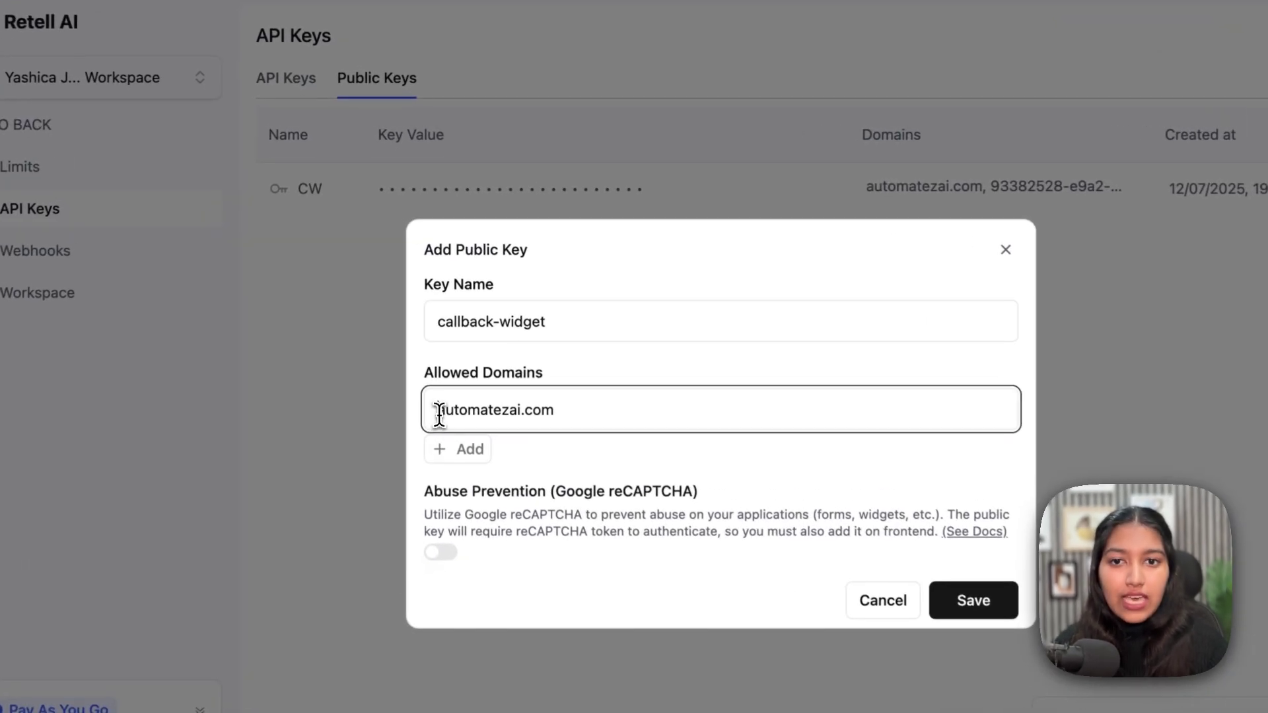
{"action": "left_click_drag", "start_coordinate": [413, 348], "coordinate": [480, 348]}
{"action": "left_click_drag", "start_coordinate": [523, 419], "coordinate": [579, 419]}
{"action": "left_click", "coordinate": [479, 454]}
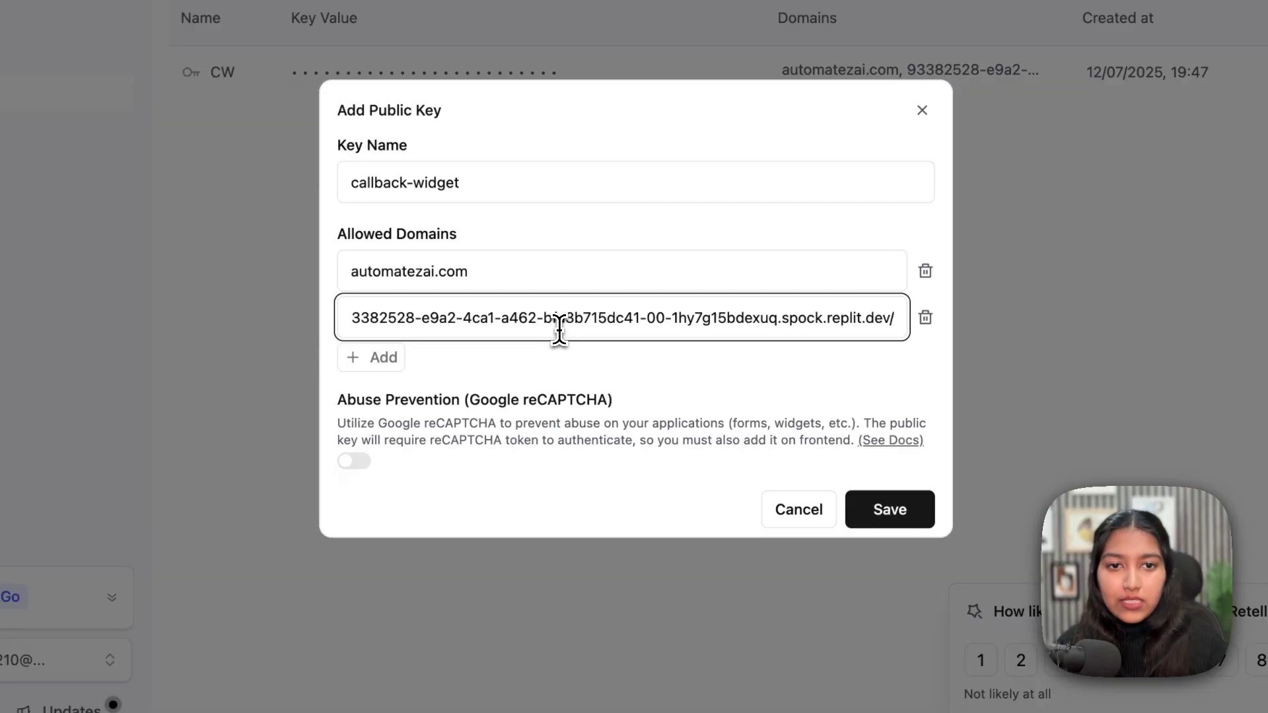
{"action": "key", "text": "BackSpace"}
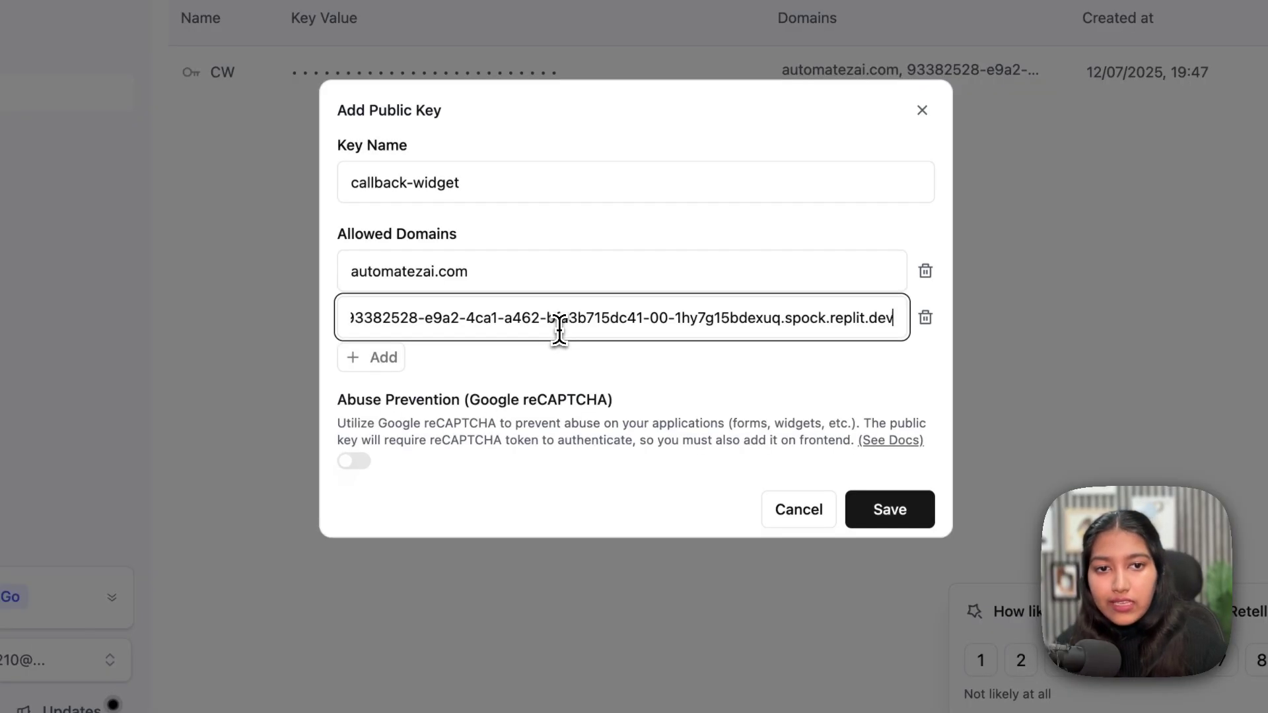
{"action": "key", "text": "Home"}
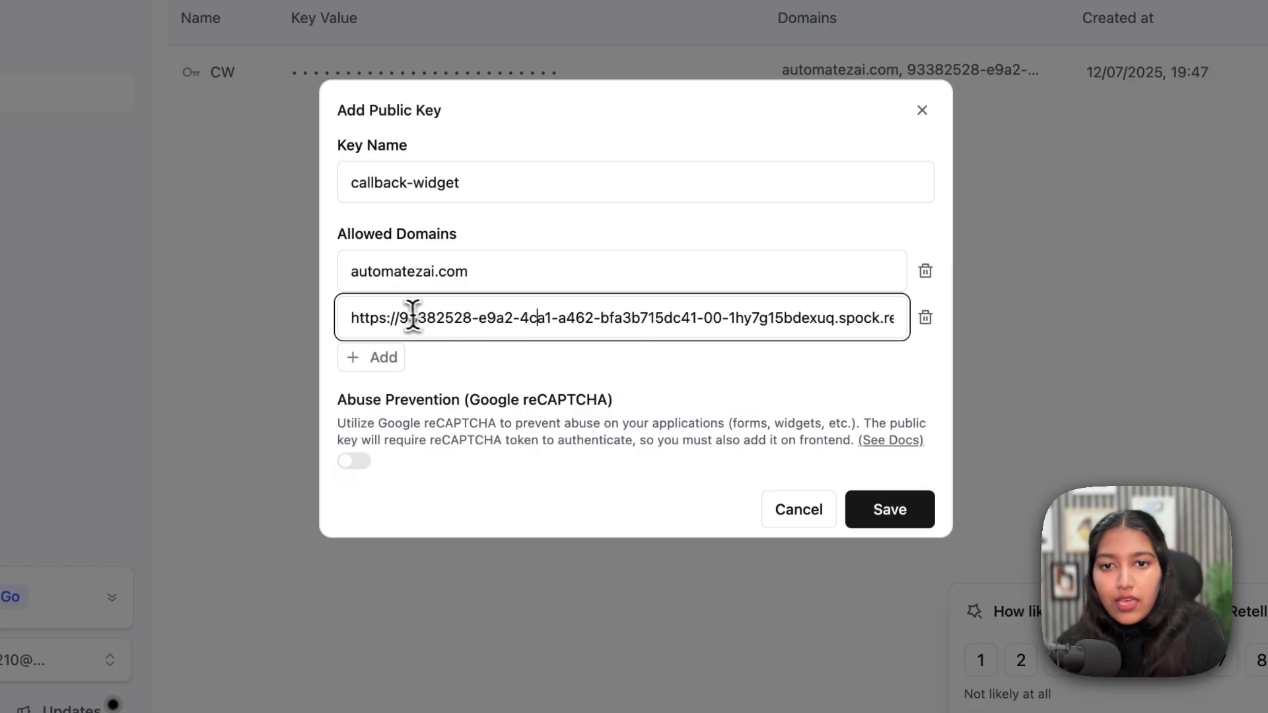
{"action": "left_click_drag", "start_coordinate": [399, 317], "coordinate": [338, 320]}
{"action": "key", "text": "BackSpace"}
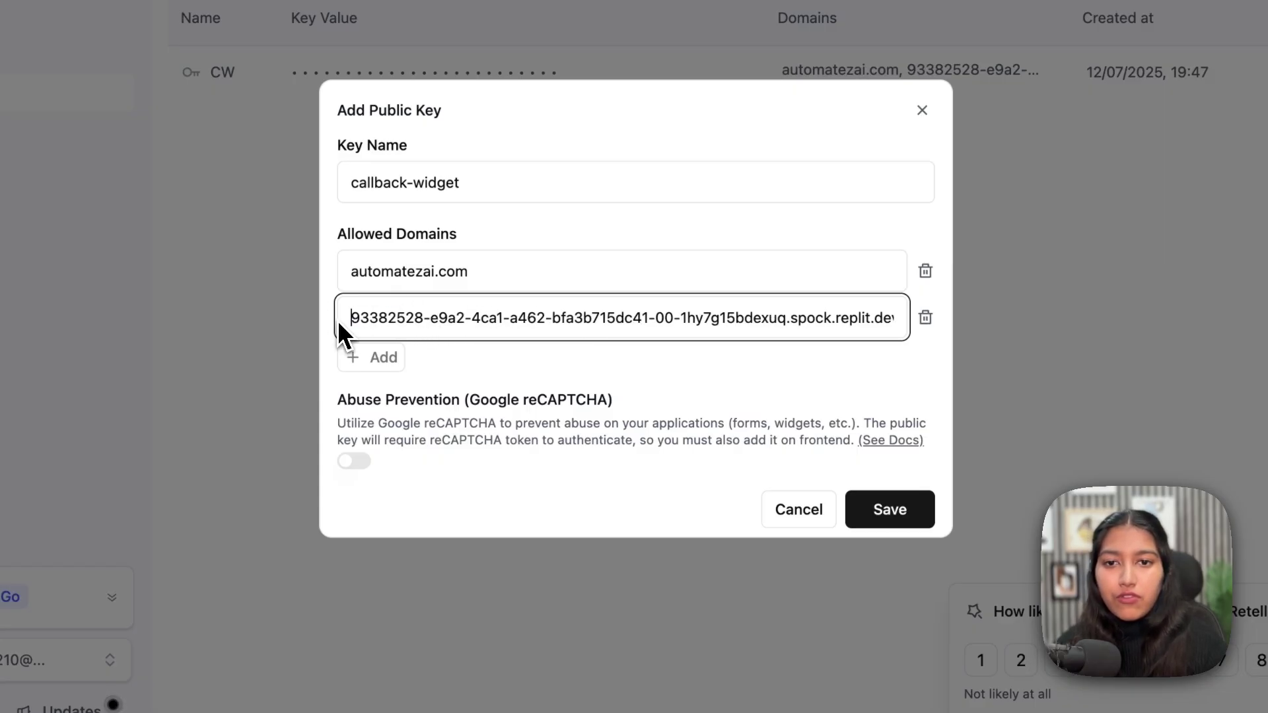
{"action": "left_click", "coordinate": [901, 522]}
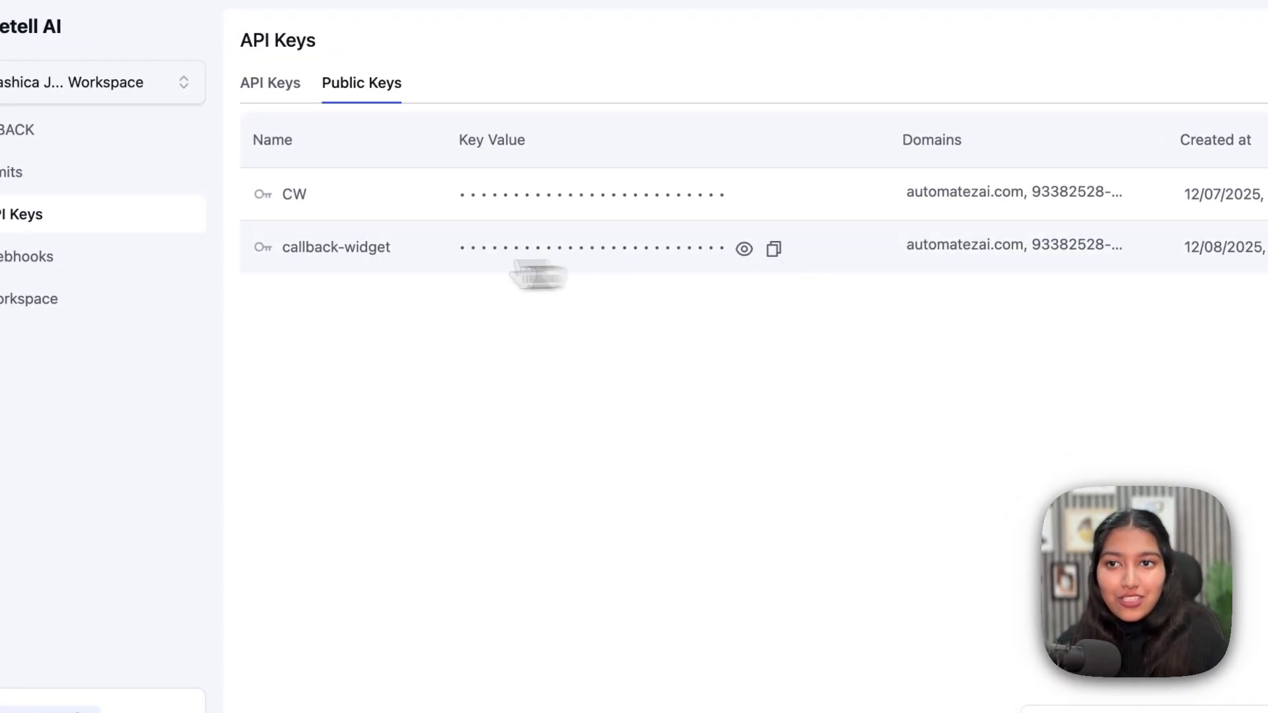
- Confirm the callback-widget row under Public Keys, then go back to the agent editor
{"action": "left_click", "coordinate": [73, 149]}
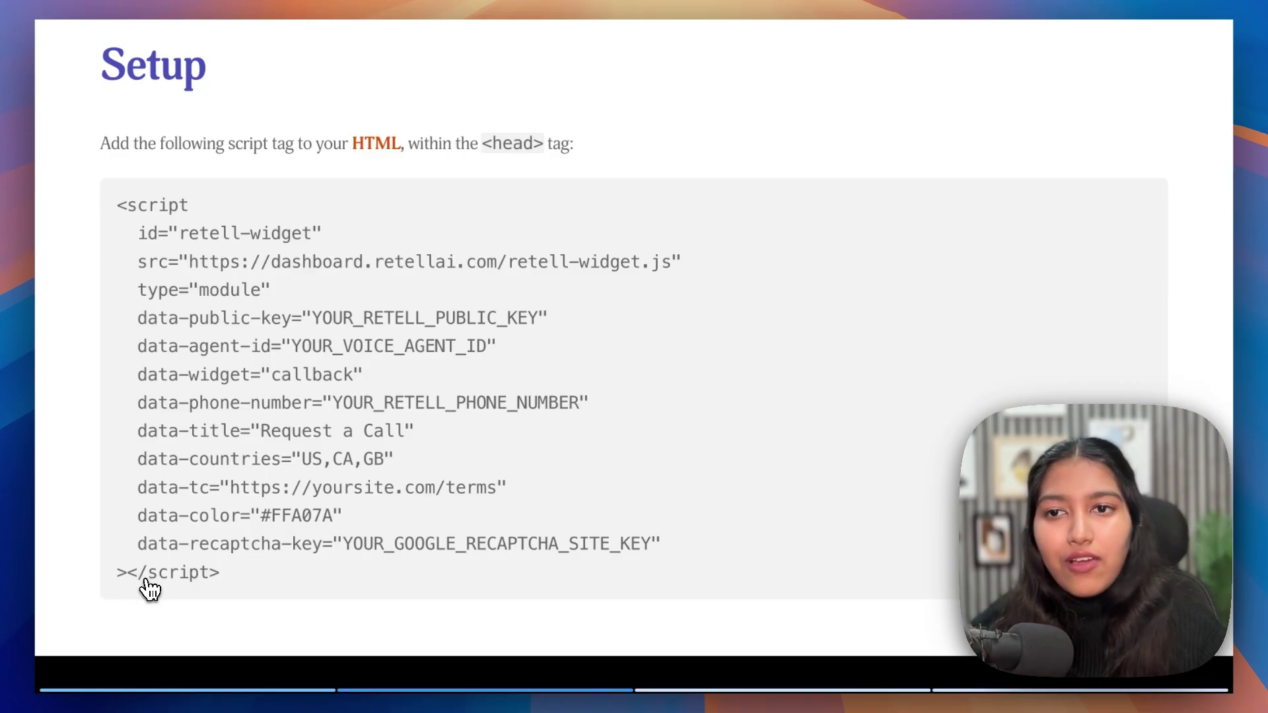
- Return to the callback widget demo slide, then move forward to the Setup code slide
{"action": "left_click", "coordinate": [127, 622]}
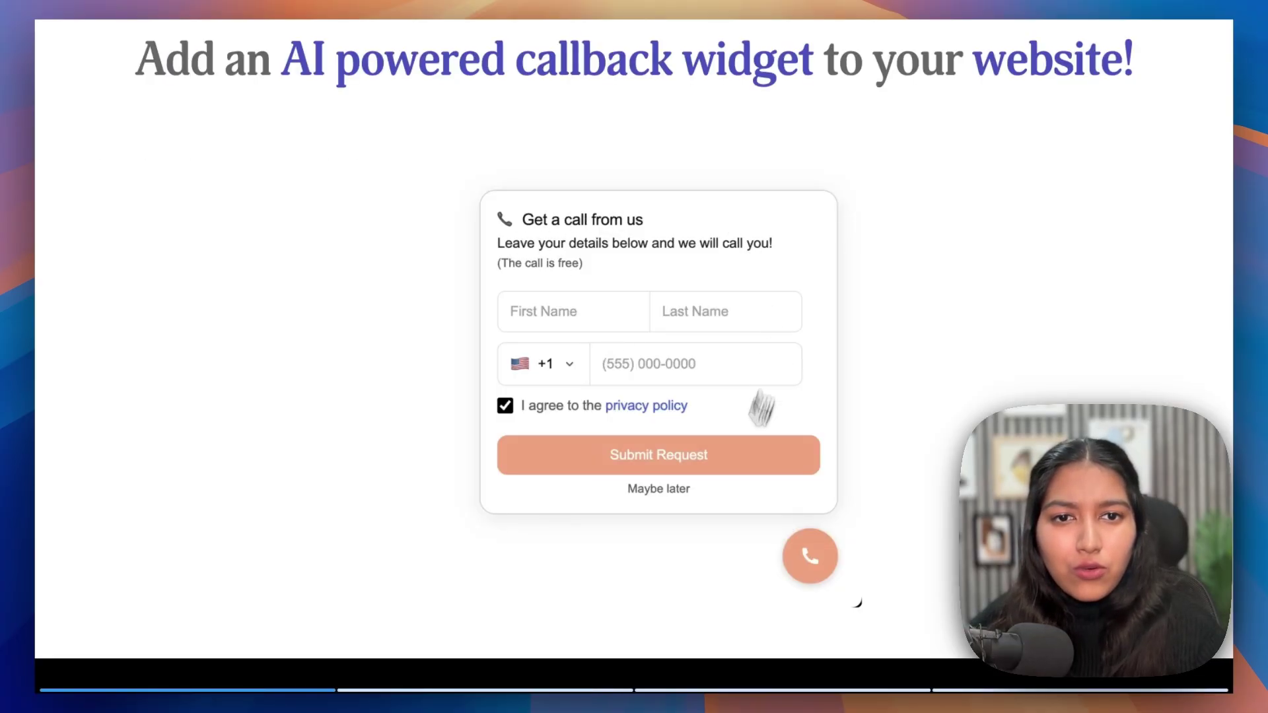
{"action": "left_click", "coordinate": [606, 383]}
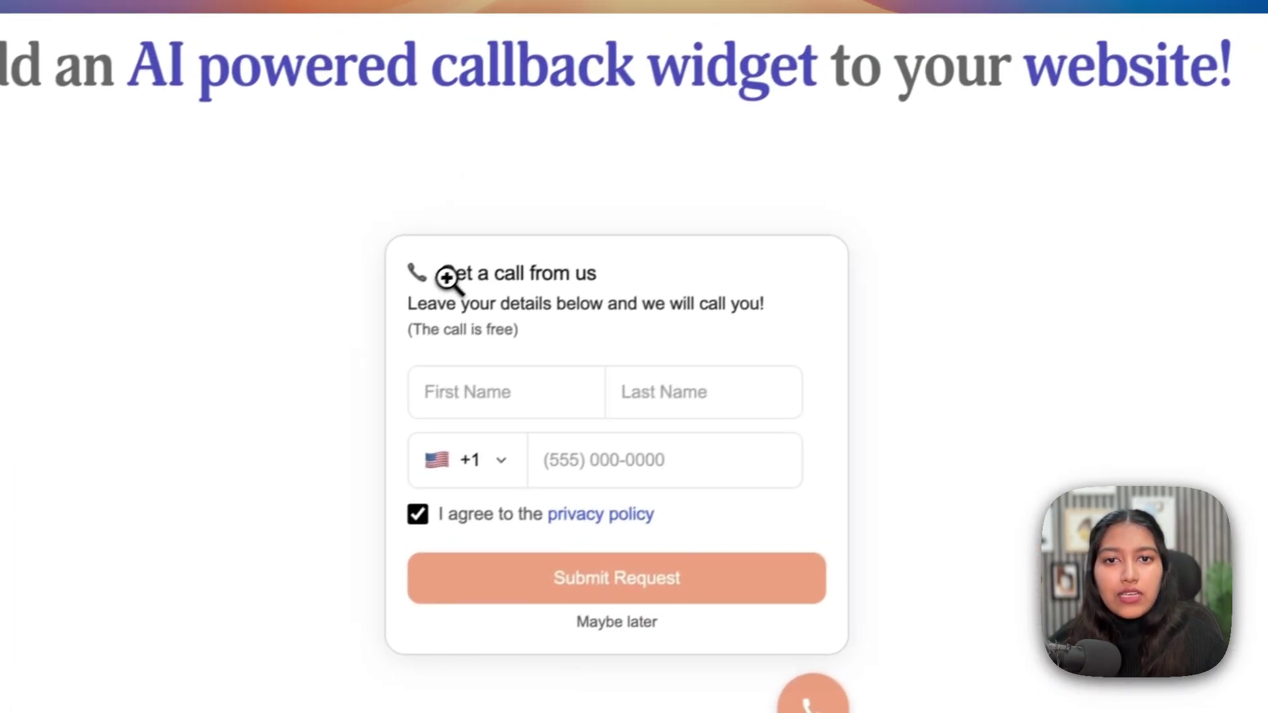
{"action": "left_click", "coordinate": [446, 277]}
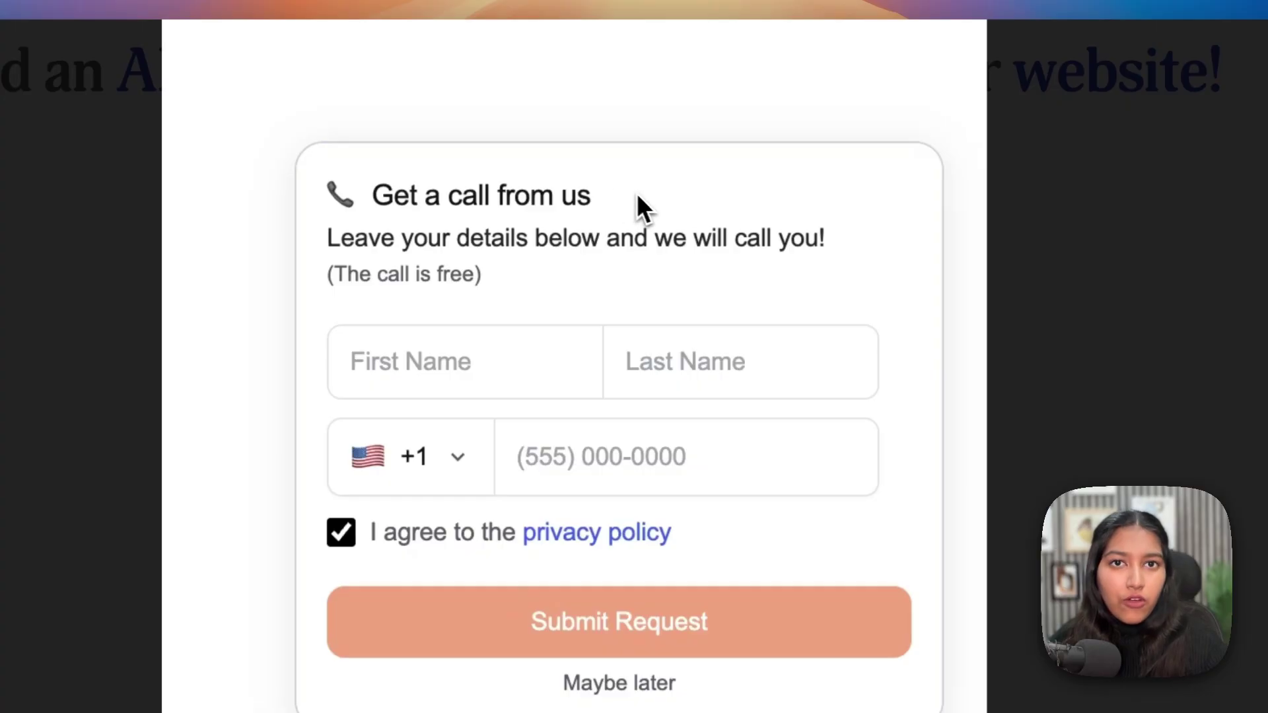
{"action": "left_click", "coordinate": [1030, 251]}
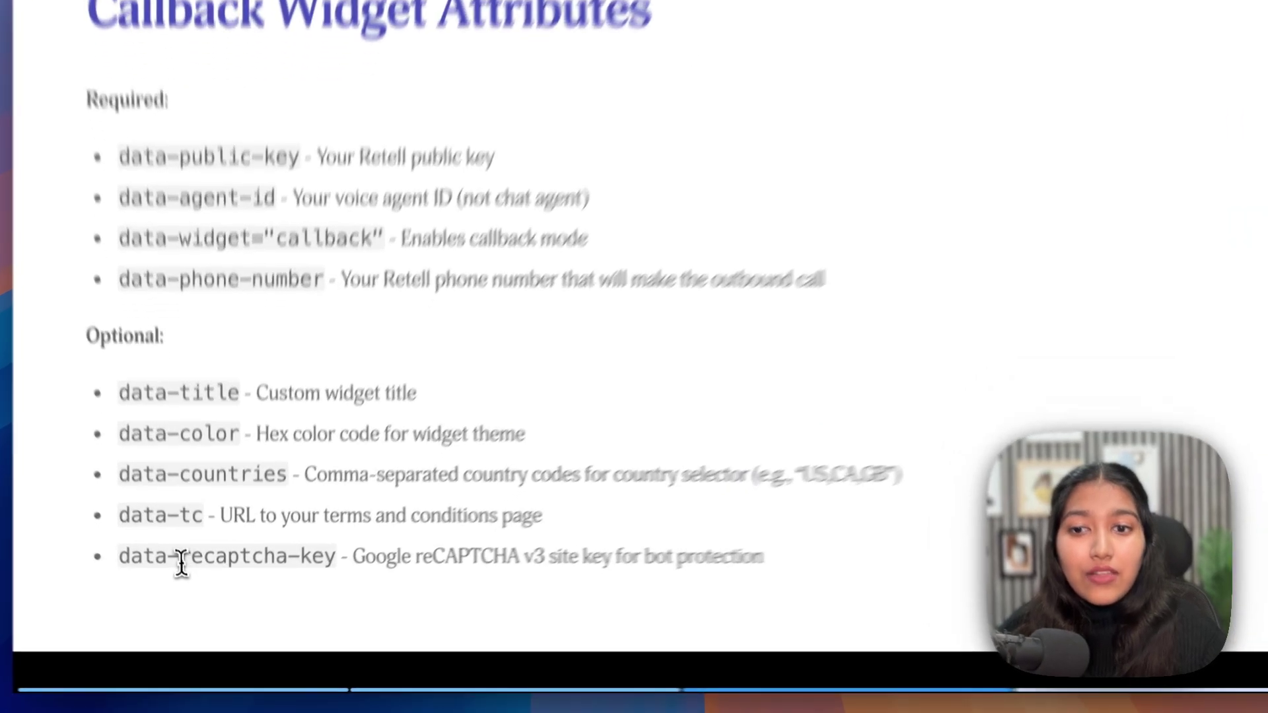
{"action": "left_click_drag", "start_coordinate": [179, 563], "coordinate": [336, 561]}
{"action": "left_click", "coordinate": [335, 562]}
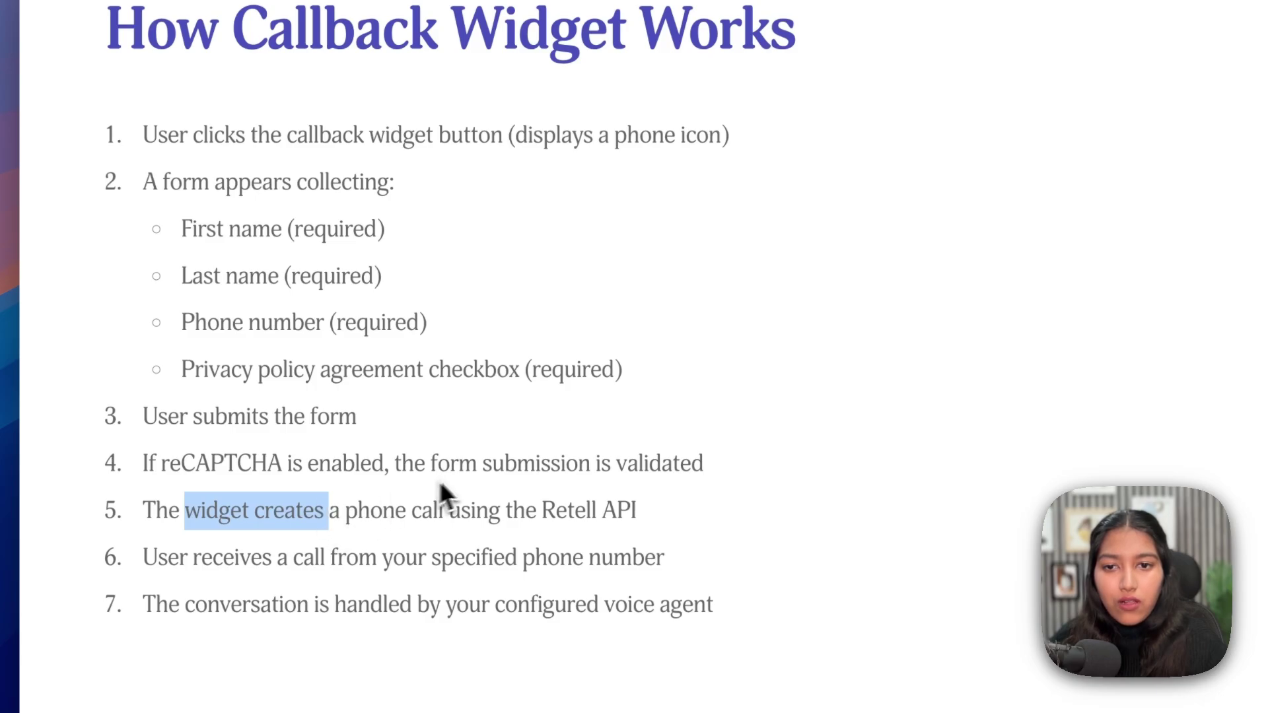
- Highlight steps 6 and 7 of How Callback Widget Works: receiving the call and the voice agent
{"action": "left_click", "coordinate": [676, 419]}
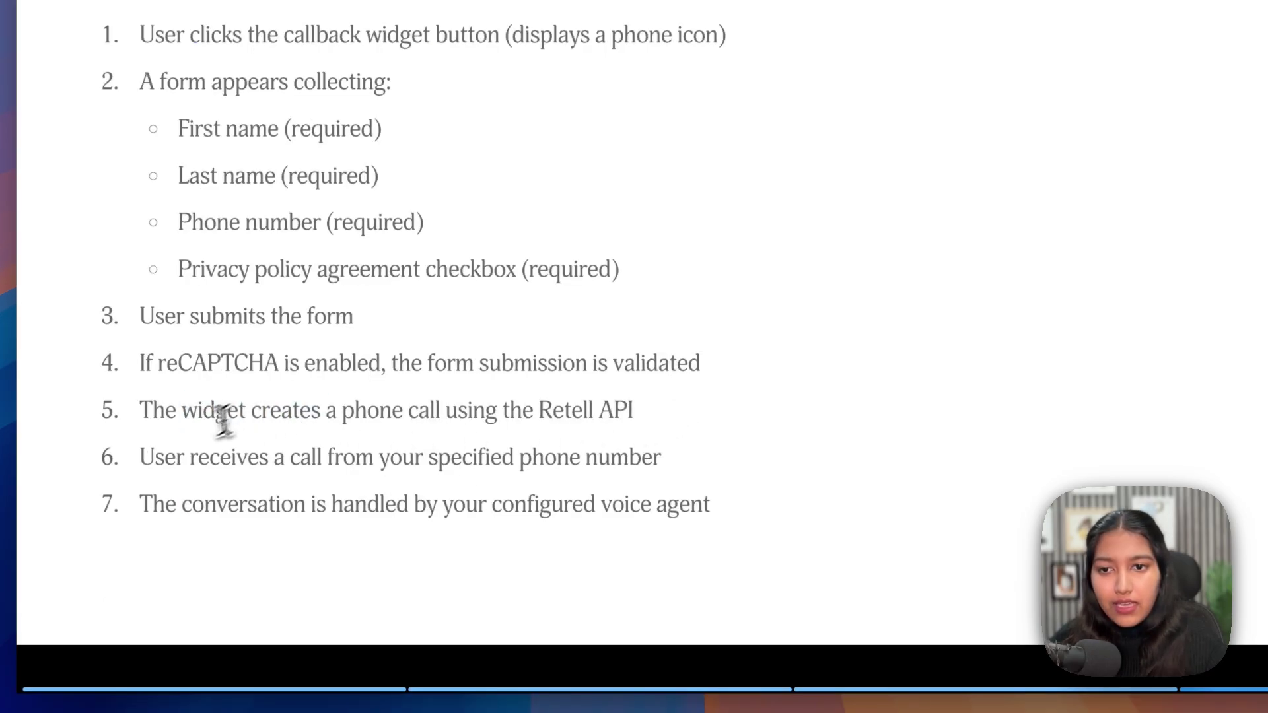
{"action": "left_click_drag", "start_coordinate": [156, 457], "coordinate": [580, 458]}
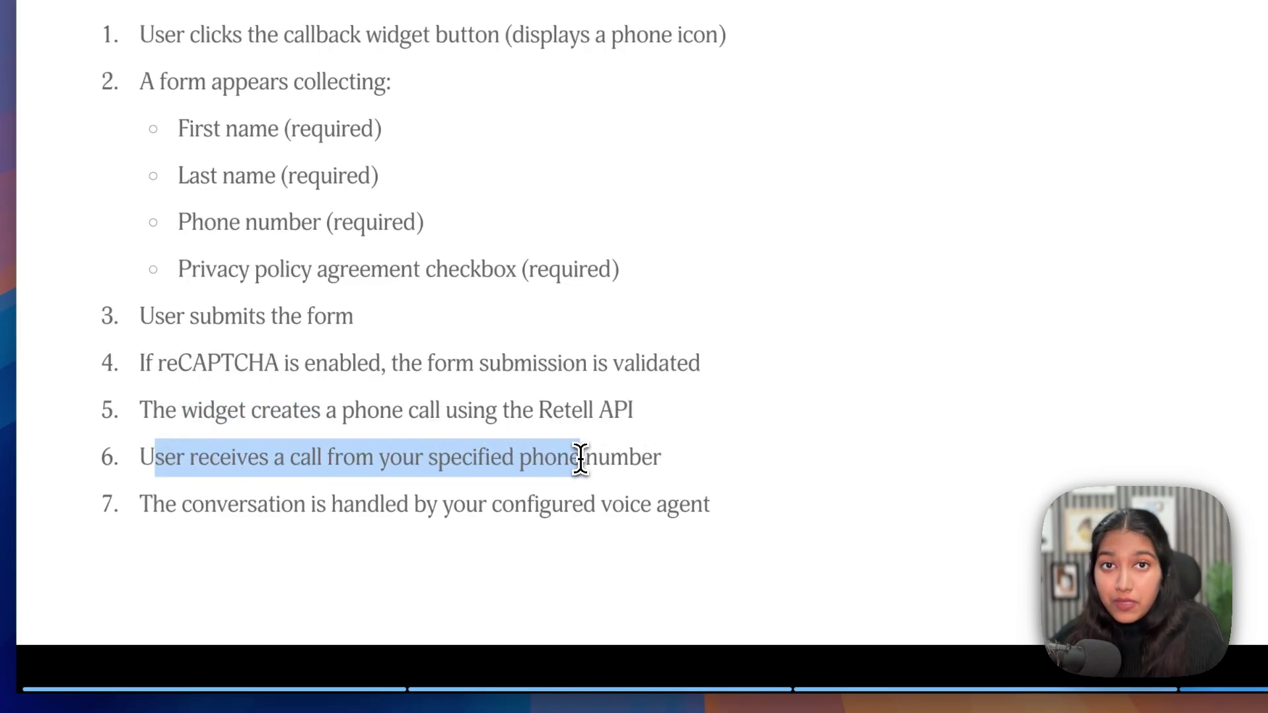
{"action": "left_click_drag", "start_coordinate": [216, 504], "coordinate": [645, 505]}
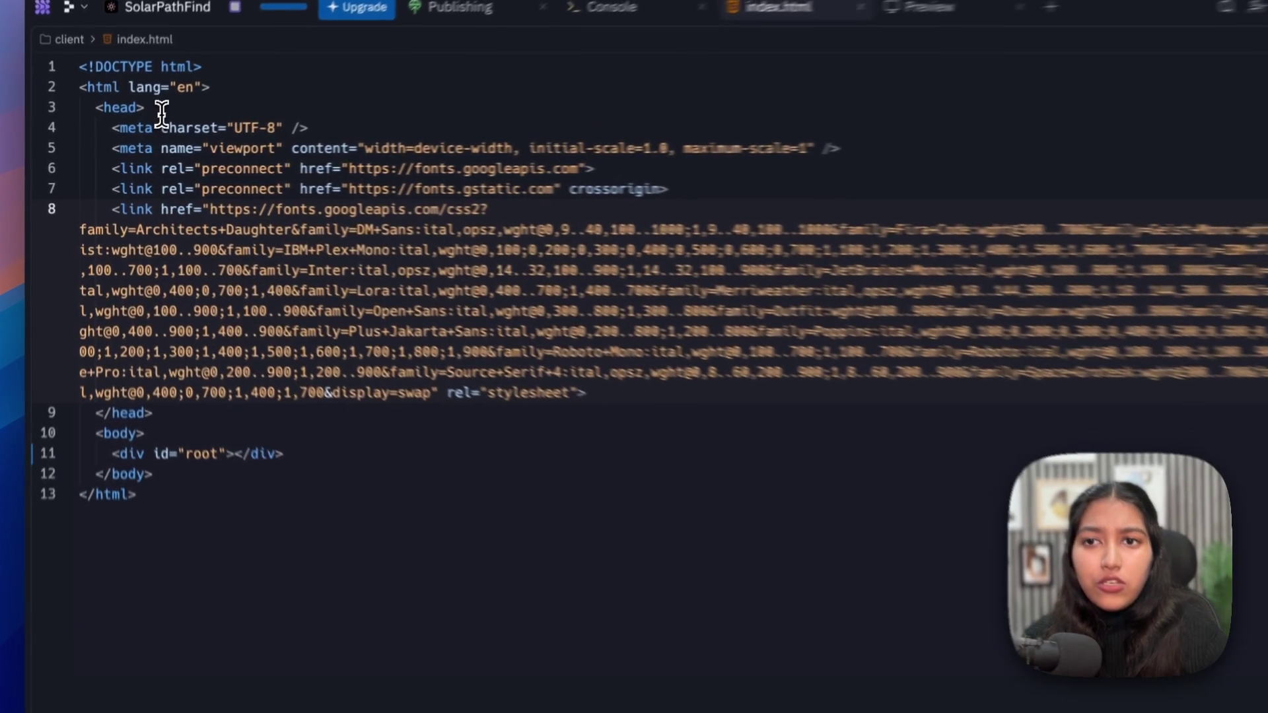
- Locate the opening and closing head tags in index.html
{"action": "left_click_drag", "start_coordinate": [136, 116], "coordinate": [77, 119]}
{"action": "left_click", "coordinate": [103, 104]}
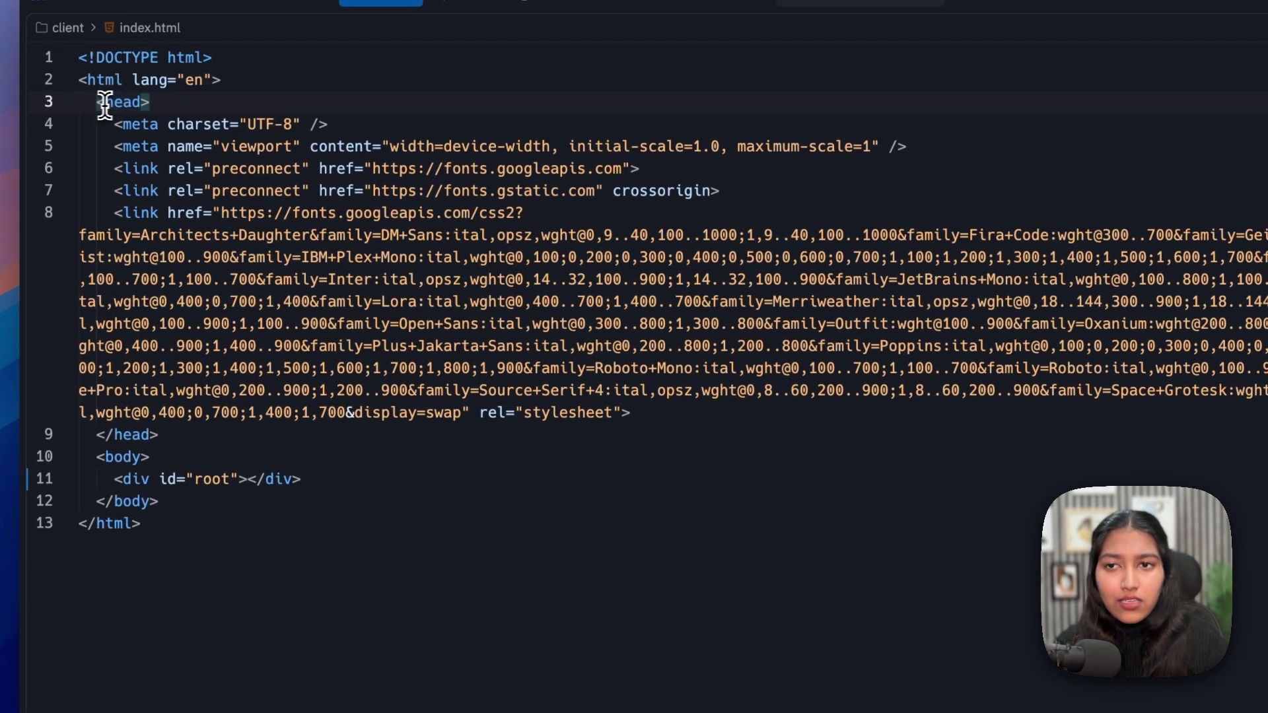
{"action": "double_click", "coordinate": [123, 103]}
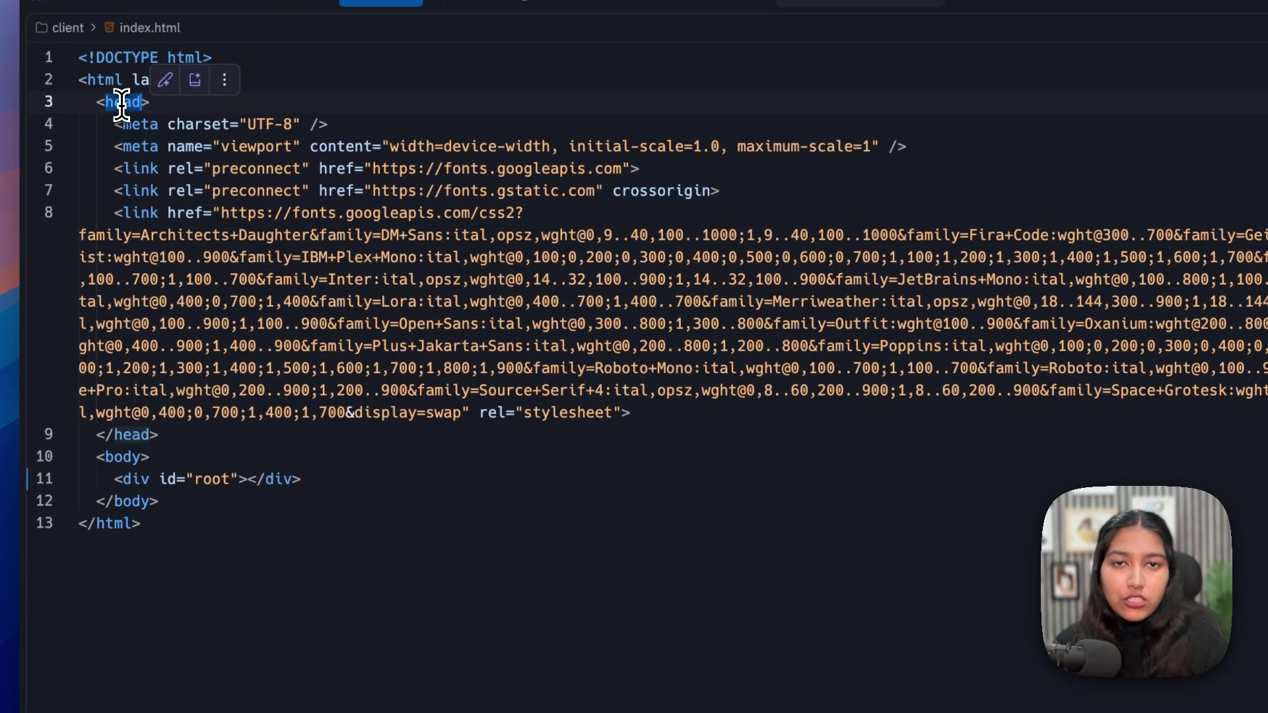
{"action": "left_click_drag", "start_coordinate": [158, 434], "coordinate": [58, 433]}
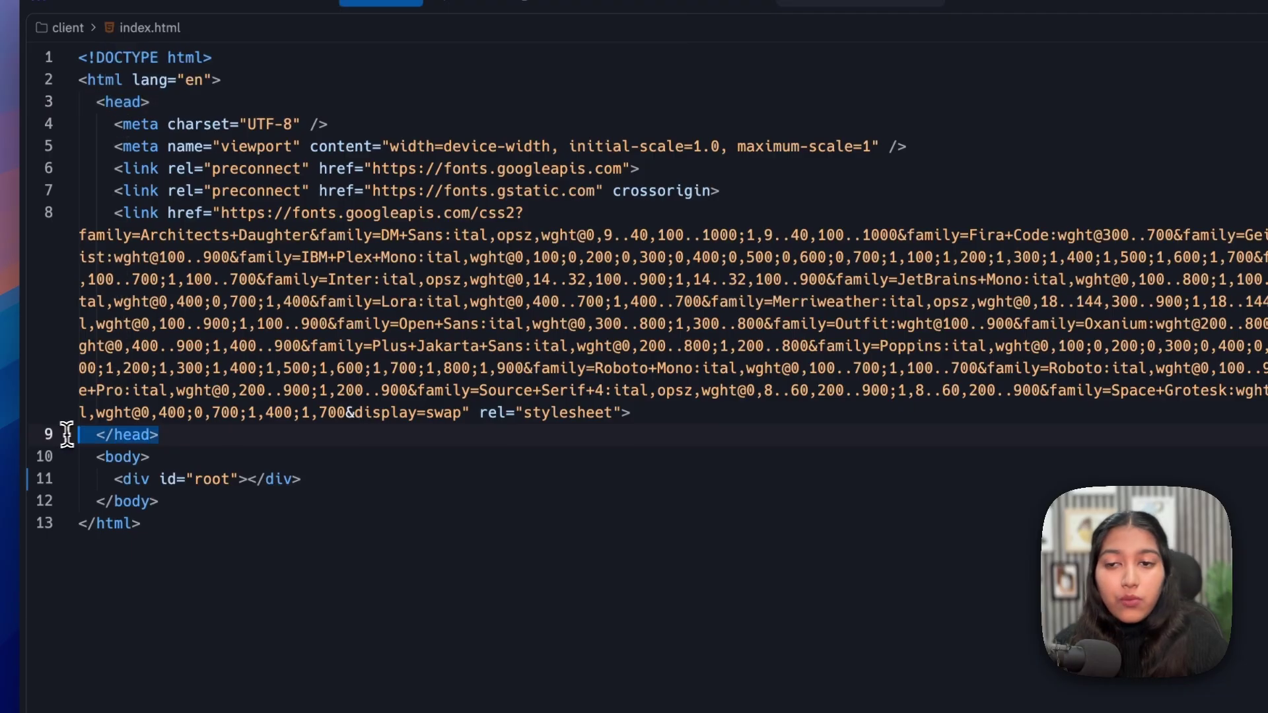
{"action": "left_click", "coordinate": [116, 434]}
{"action": "left_click_drag", "start_coordinate": [116, 435], "coordinate": [77, 448]}
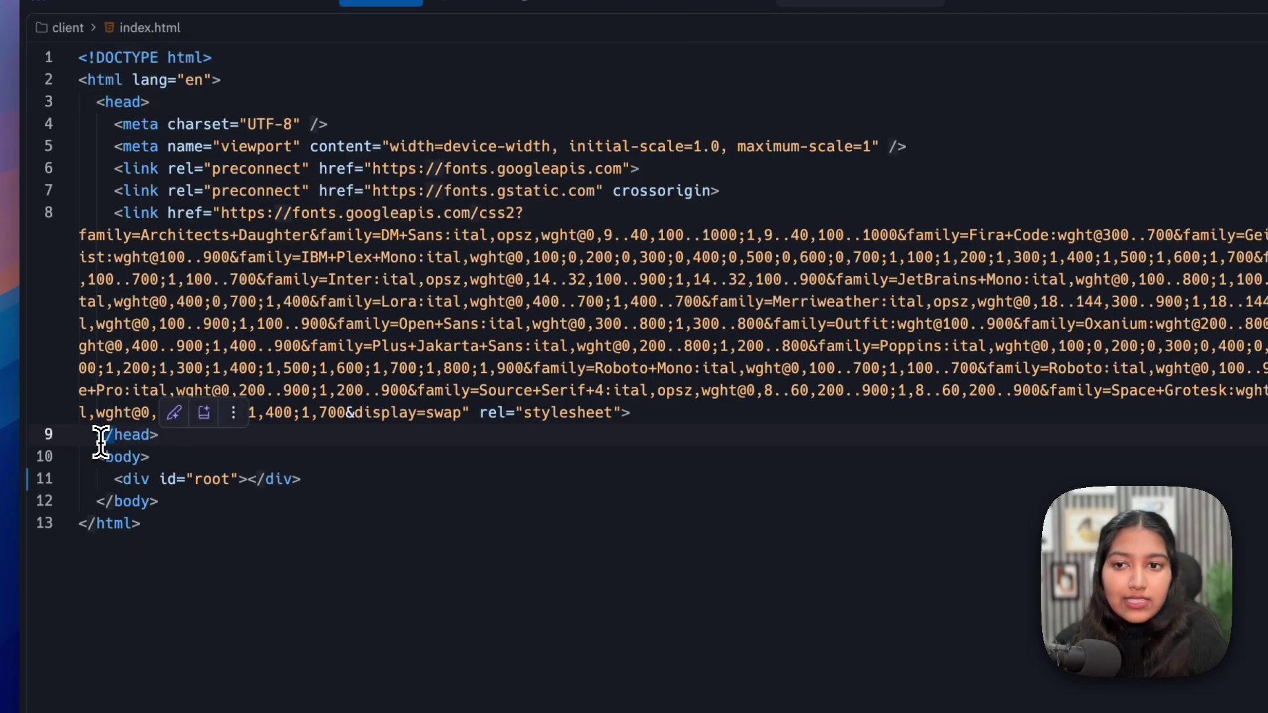
- Paste the Retell widget script block on a new line after line 8 and review it
{"action": "scroll", "coordinate": [397, 396], "scroll_direction": "down", "scroll_amount": 1}
{"action": "left_click", "coordinate": [646, 353]}
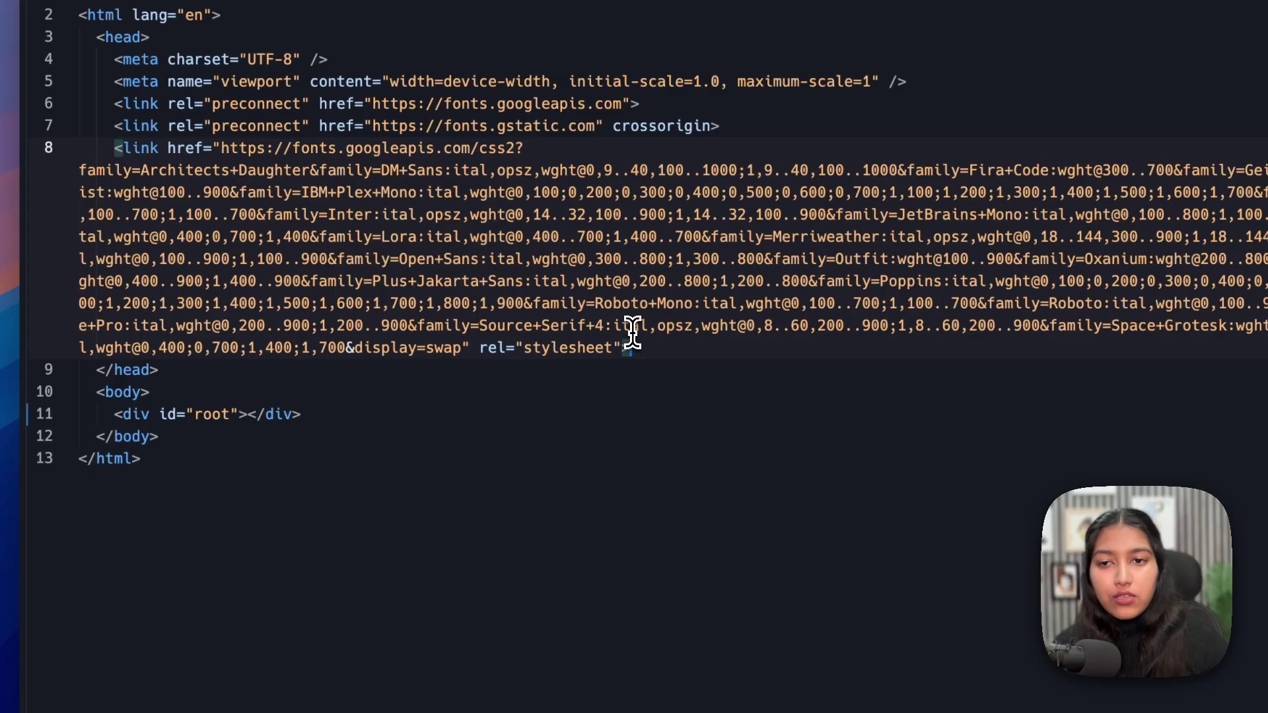
{"action": "key", "text": "Return"}
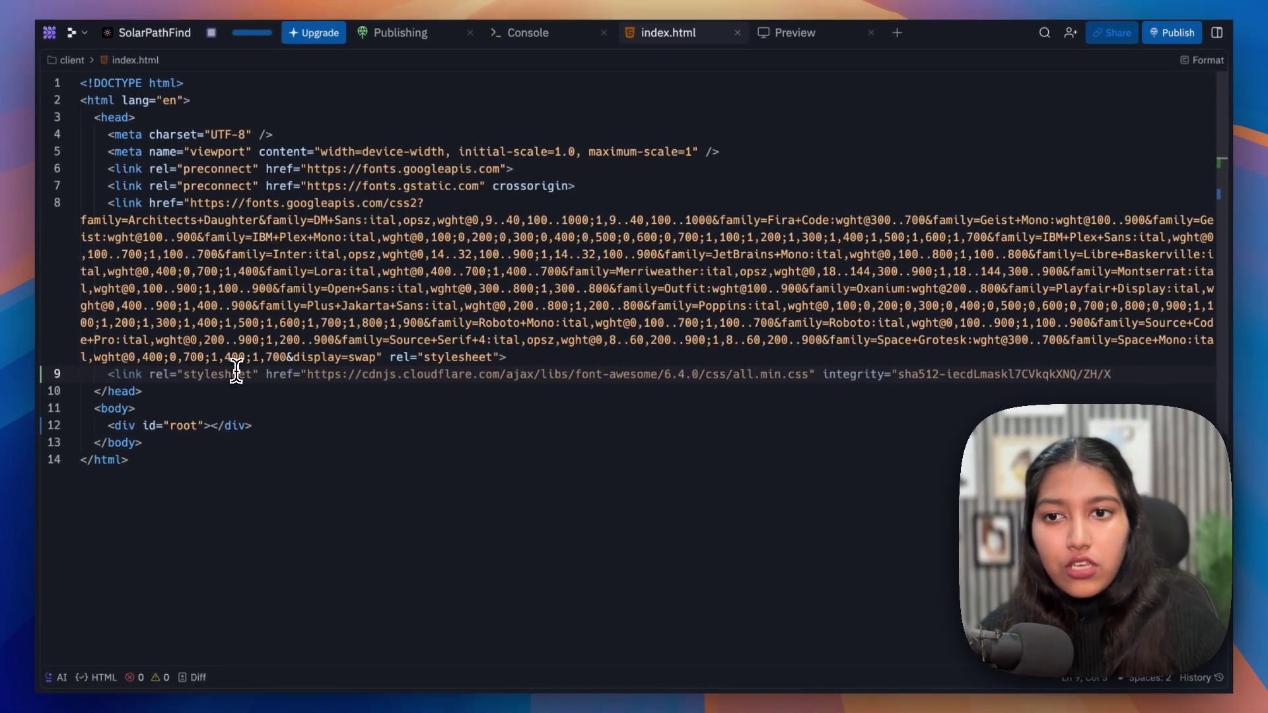
{"action": "type", "text": "<script   id=\"retell-widget\"   src=\"https://dashboard.retellai.com/retell-widget.js\"   type=\"module\"   data-public-key=\"YOUR_RETELL_PUBLIC_KEY\"   data-agent-id=\"YOUR_VOICE_AGENT_ID\"   data-widget=\"callback\"   data-phone-number=\"YOUR_RETELL_PHONE_NUMBER\"   data-title=\"Request a Call\"   data-countries=\"US,CA,GB\"   data-tc=\"https://yoursite.com/terms\"   data-color=\"#FFA07A\"   data-recaptcha-key=\"YOUR_GOOGLE_RECAPTCHA_SITE_KEY\" ></script>"}
{"action": "scroll", "coordinate": [236, 370], "scroll_direction": "down", "scroll_amount": 1}
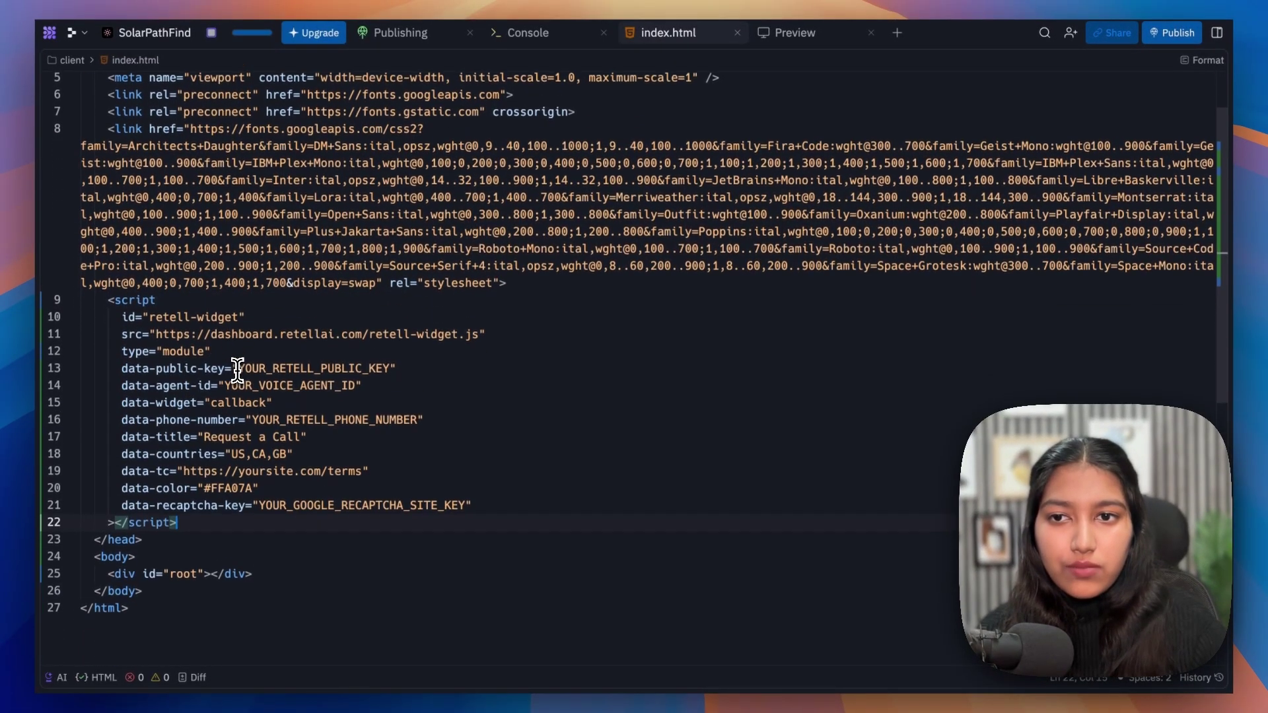
{"action": "left_click_drag", "start_coordinate": [177, 521], "coordinate": [107, 298]}
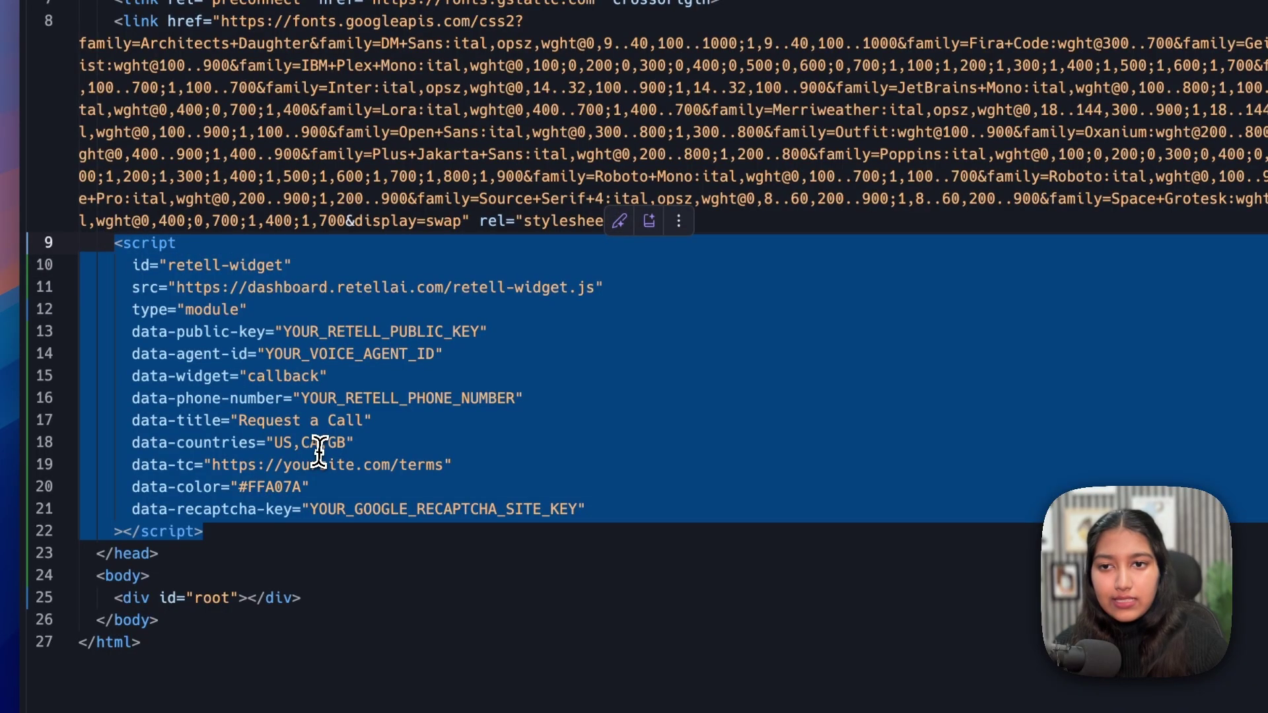
{"action": "scroll", "coordinate": [410, 402], "scroll_direction": "up", "scroll_amount": 1}
{"action": "left_click_drag", "start_coordinate": [517, 359], "coordinate": [113, 359]}
{"action": "left_click", "coordinate": [194, 360]}
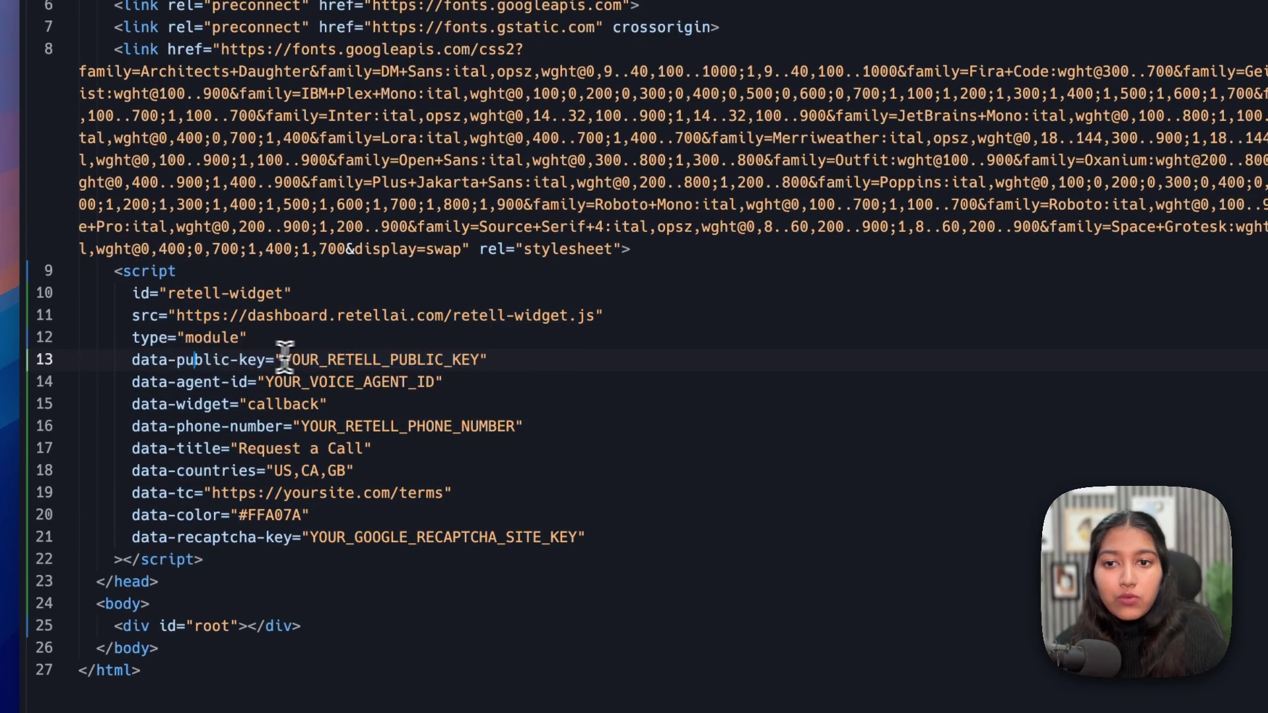
- Replace the public key placeholder and paste the real agent ID over its placeholder
{"action": "left_click_drag", "start_coordinate": [285, 359], "coordinate": [481, 367]}
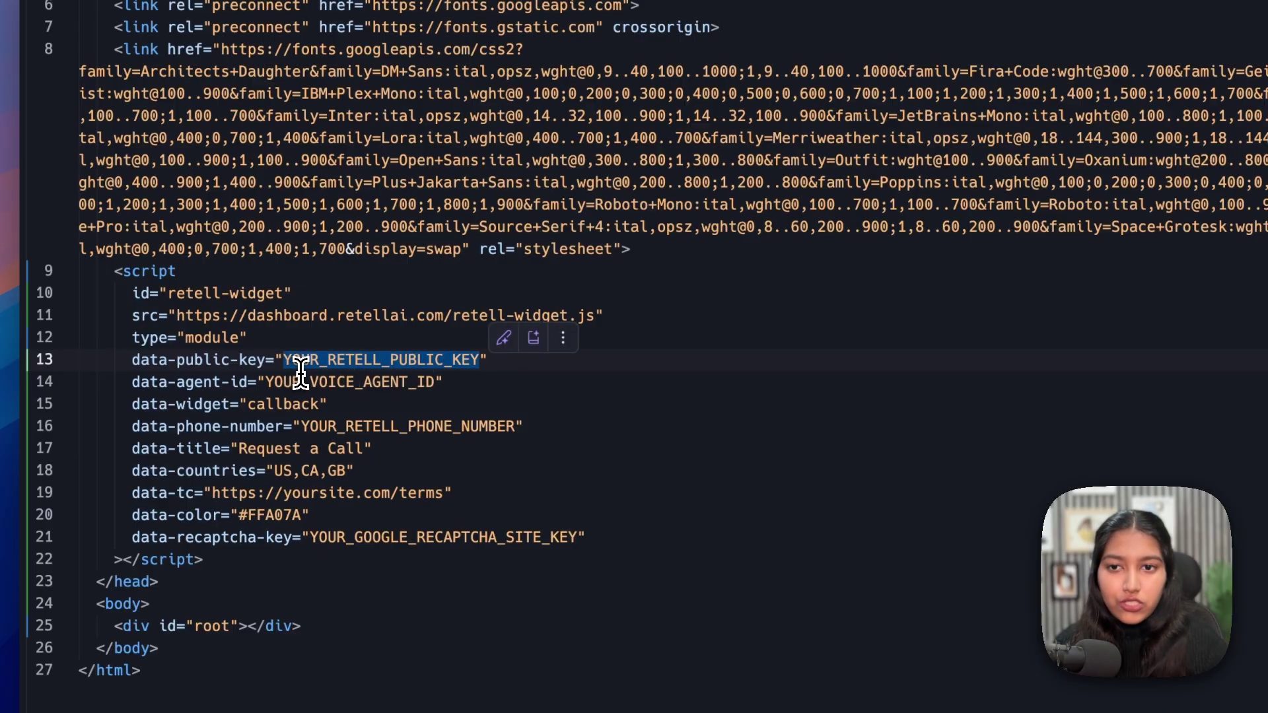
{"action": "type", "text": "dsjsjdsjdsjdsd"}
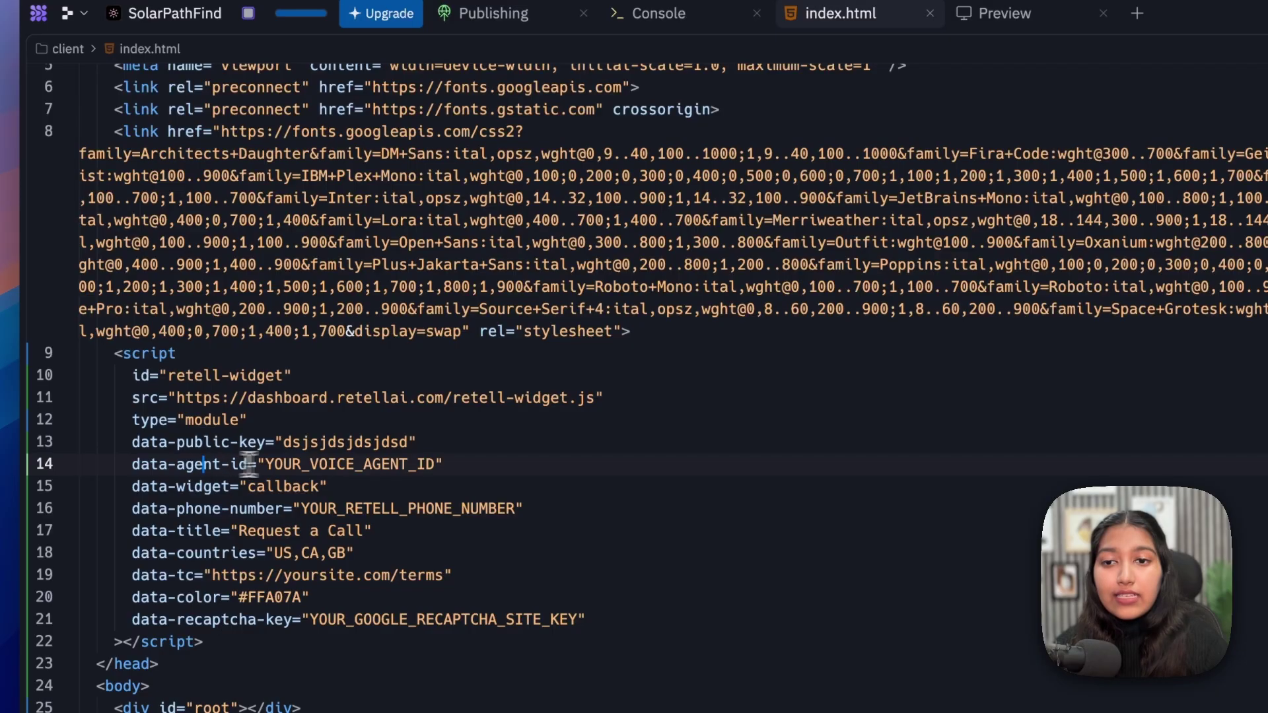
{"action": "left_click", "coordinate": [221, 380]}
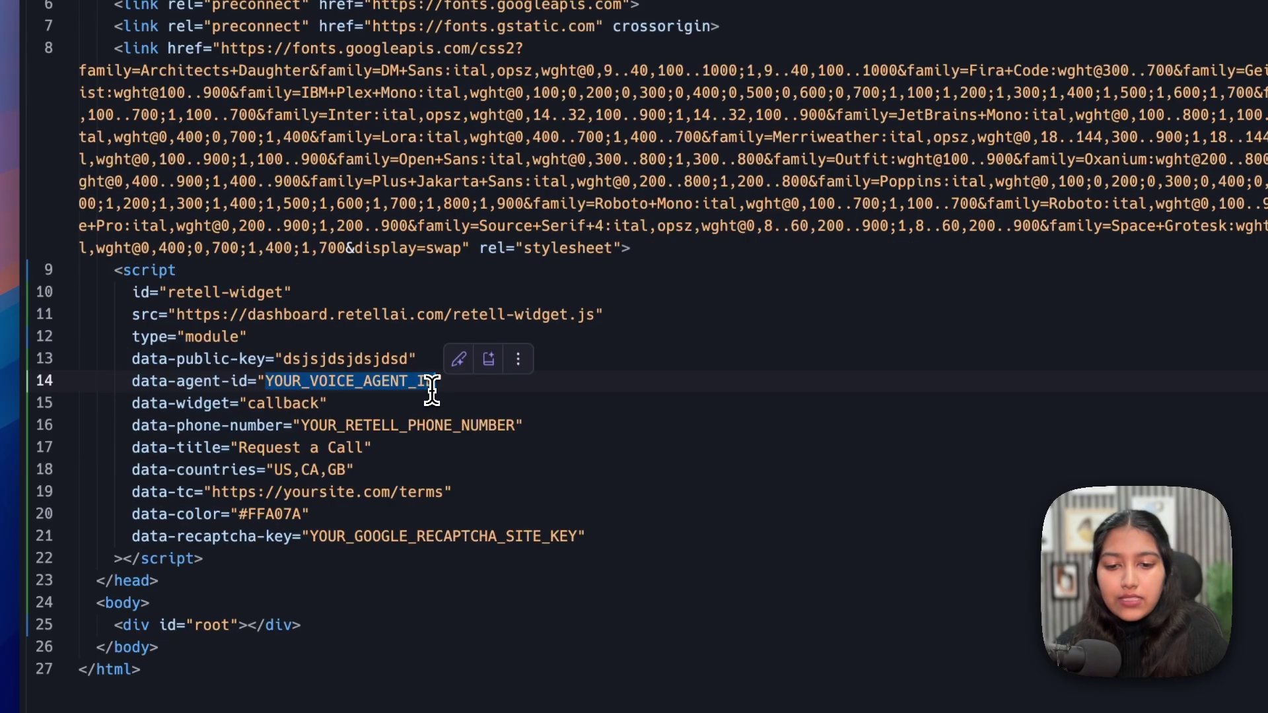
{"action": "type", "text": "agent_d5ac74e6f55a7ea6a4794f4d38"}
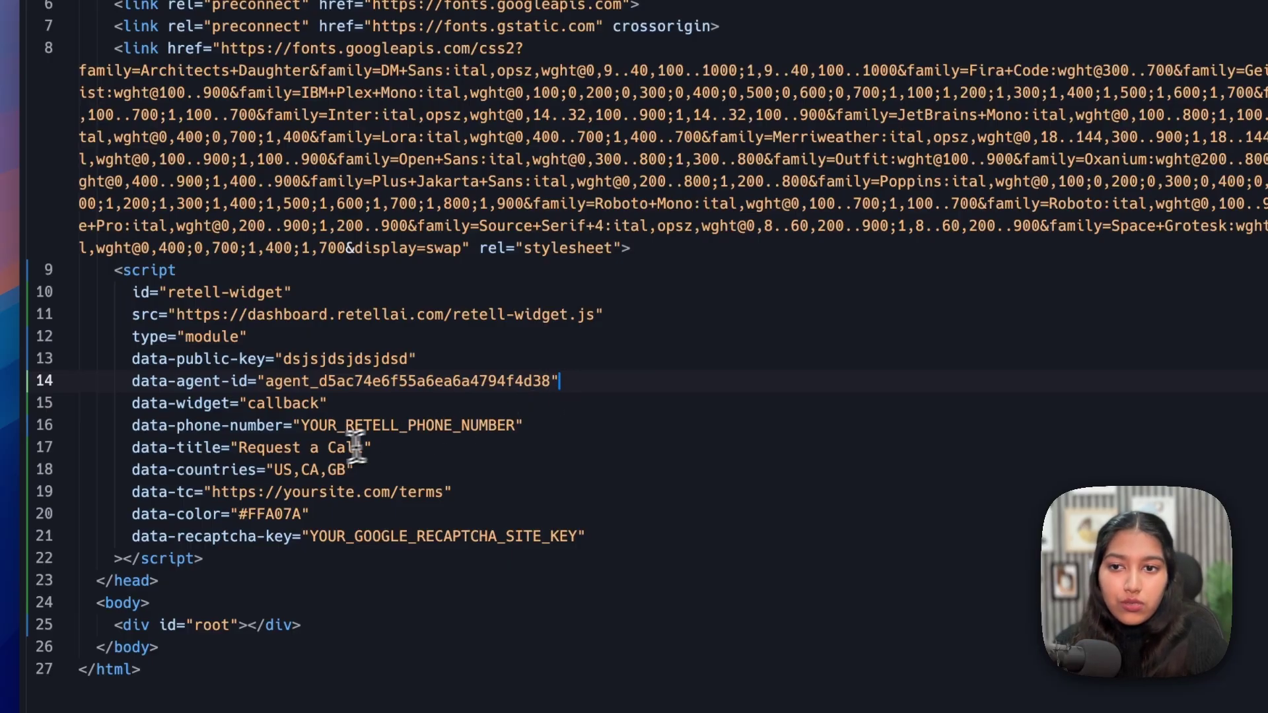
- Enter the callback phone number and change the widget title to 'Get in touch'
{"action": "left_click_drag", "start_coordinate": [124, 404], "coordinate": [514, 434]}
{"action": "left_click", "coordinate": [274, 404]}
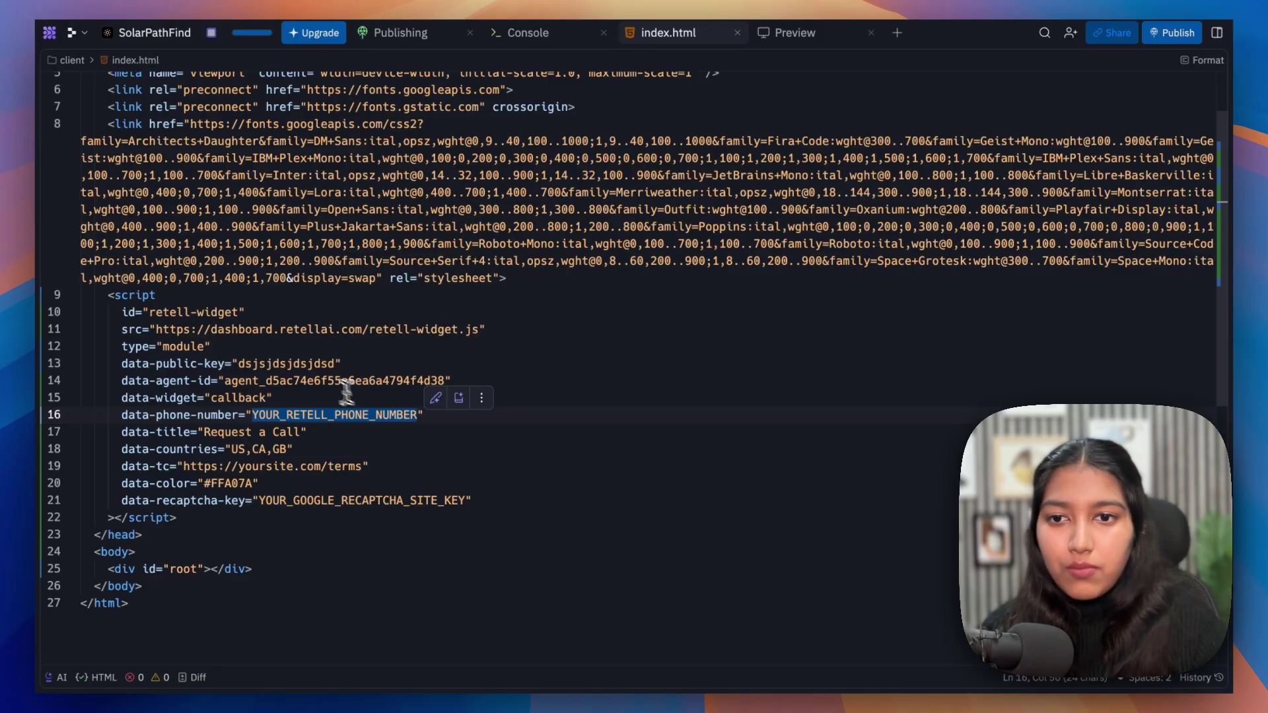
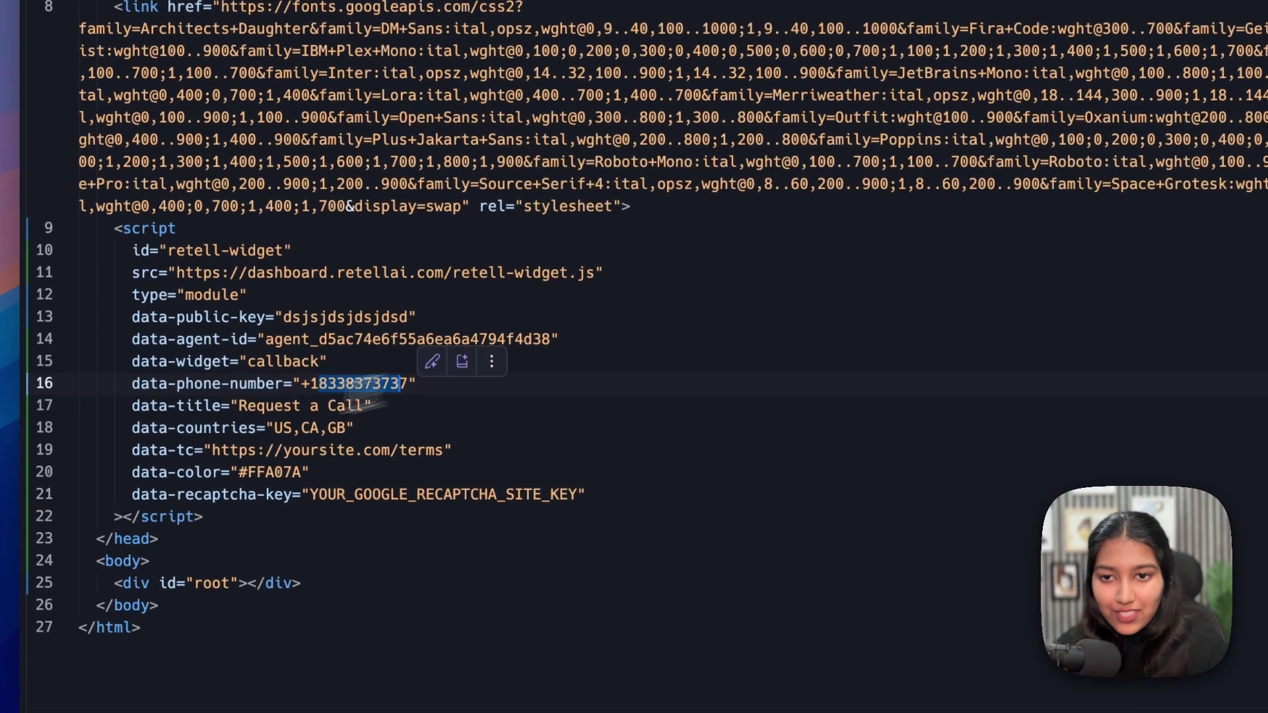
{"action": "left_click", "coordinate": [213, 444]}
{"action": "left_click", "coordinate": [294, 405]}
{"action": "left_click_drag", "start_coordinate": [240, 408], "coordinate": [361, 415]}
{"action": "type", "text": "Get "}
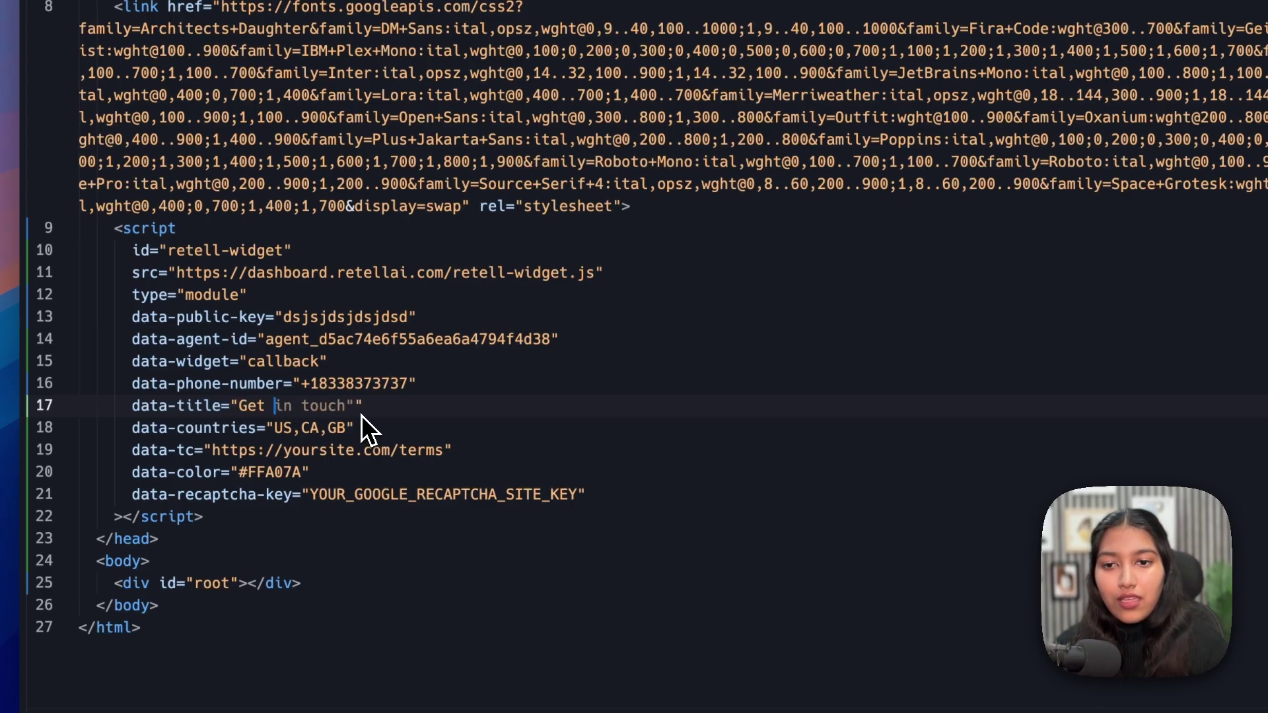
{"action": "type", "text": "in touch"}
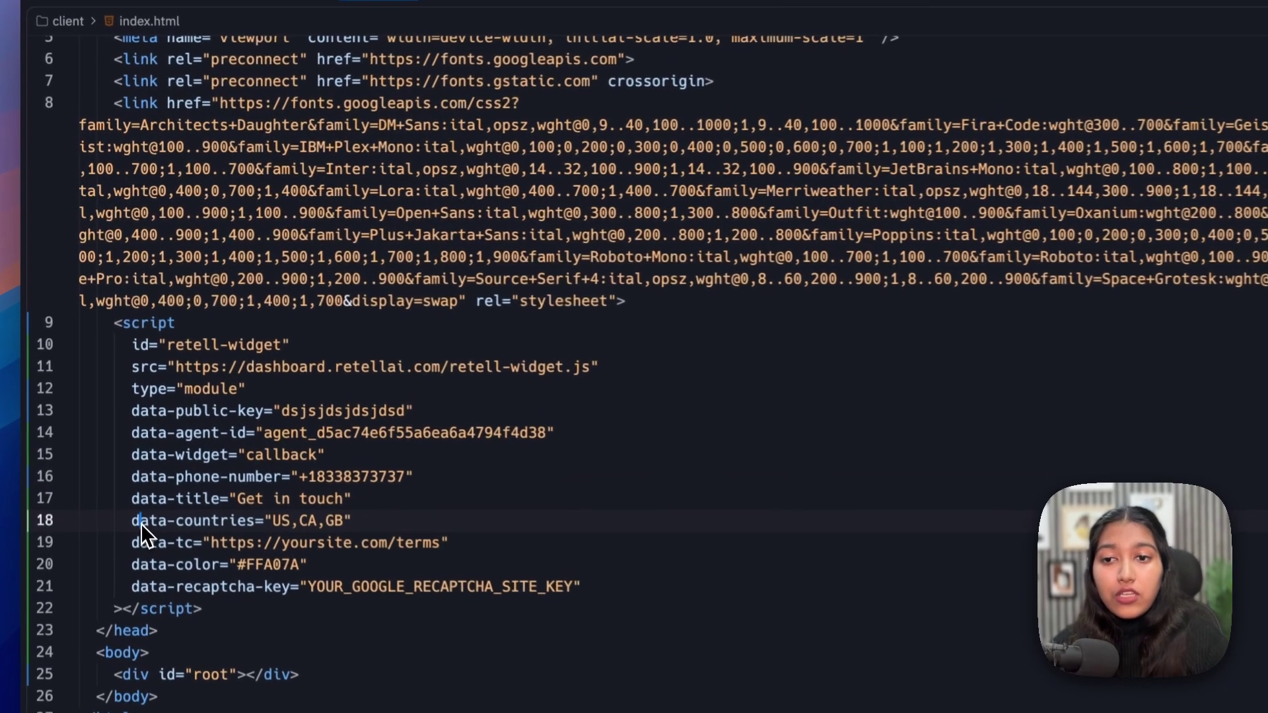
- Add IN to the allowed countries list and check the terms URL value
{"action": "left_click_drag", "start_coordinate": [129, 449], "coordinate": [214, 449]}
{"action": "left_click", "coordinate": [214, 448]}
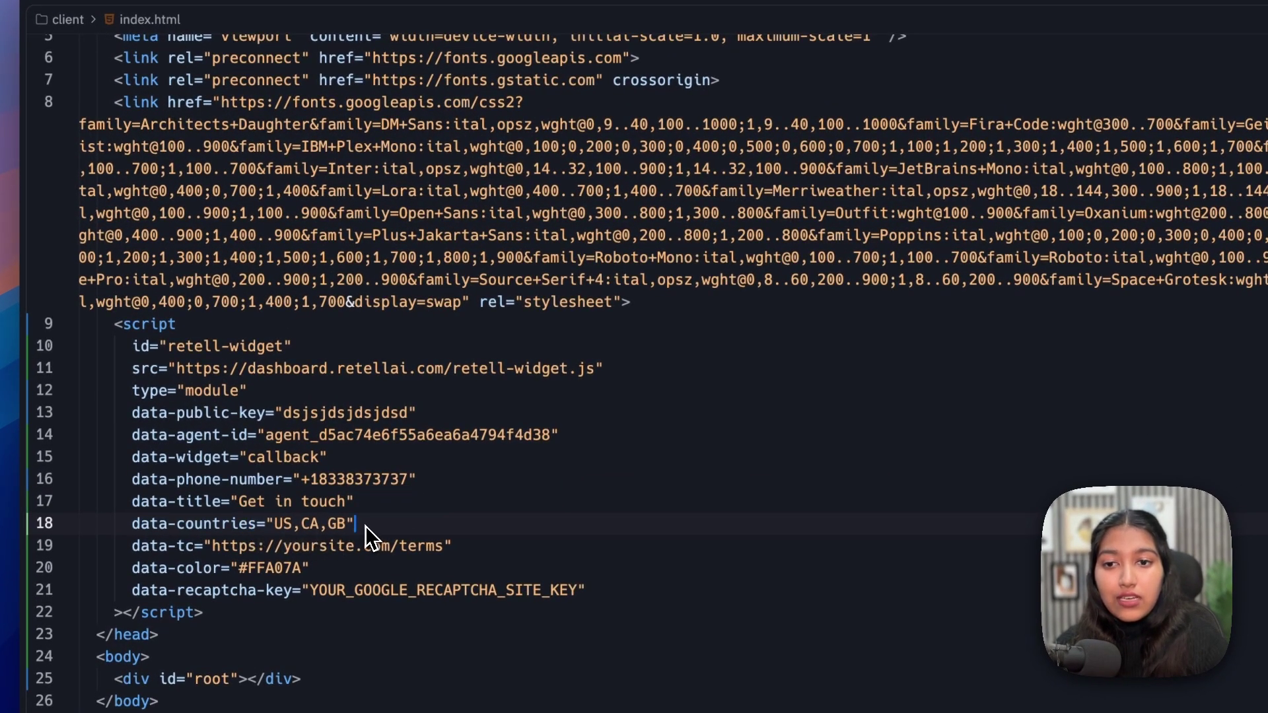
{"action": "left_click_drag", "start_coordinate": [366, 526], "coordinate": [128, 531]}
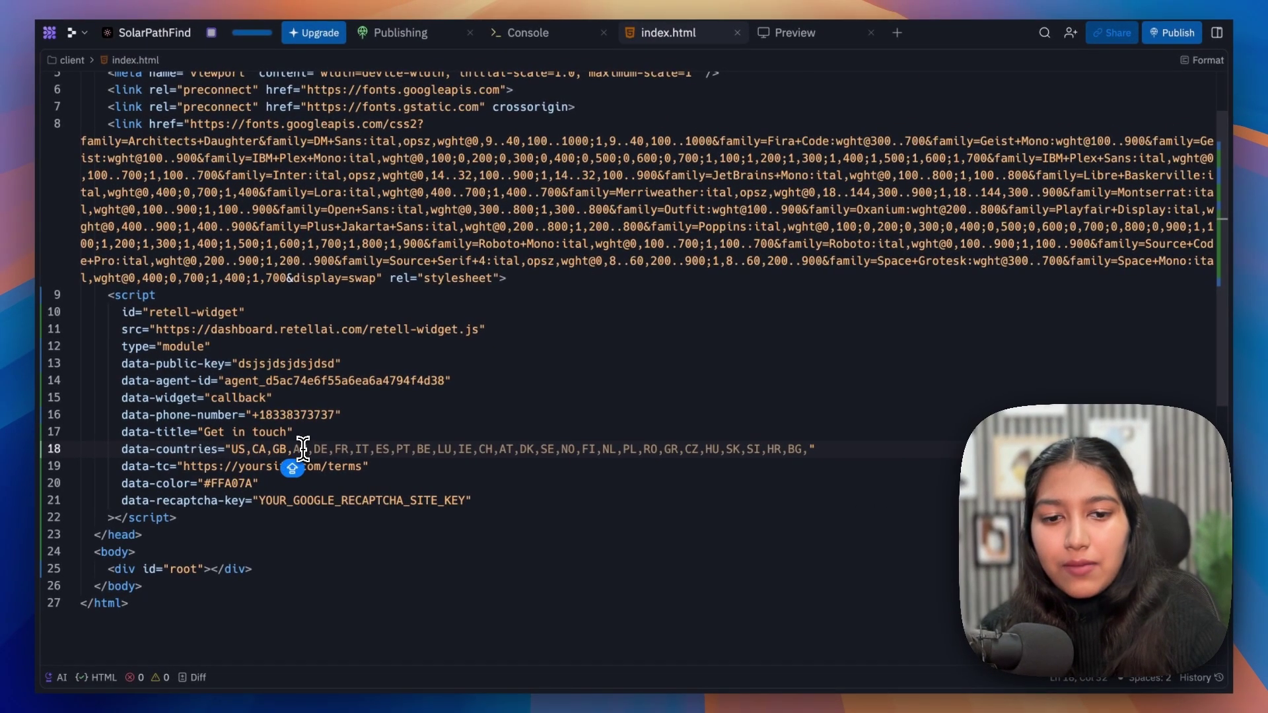
{"action": "type", "text": "IN"}
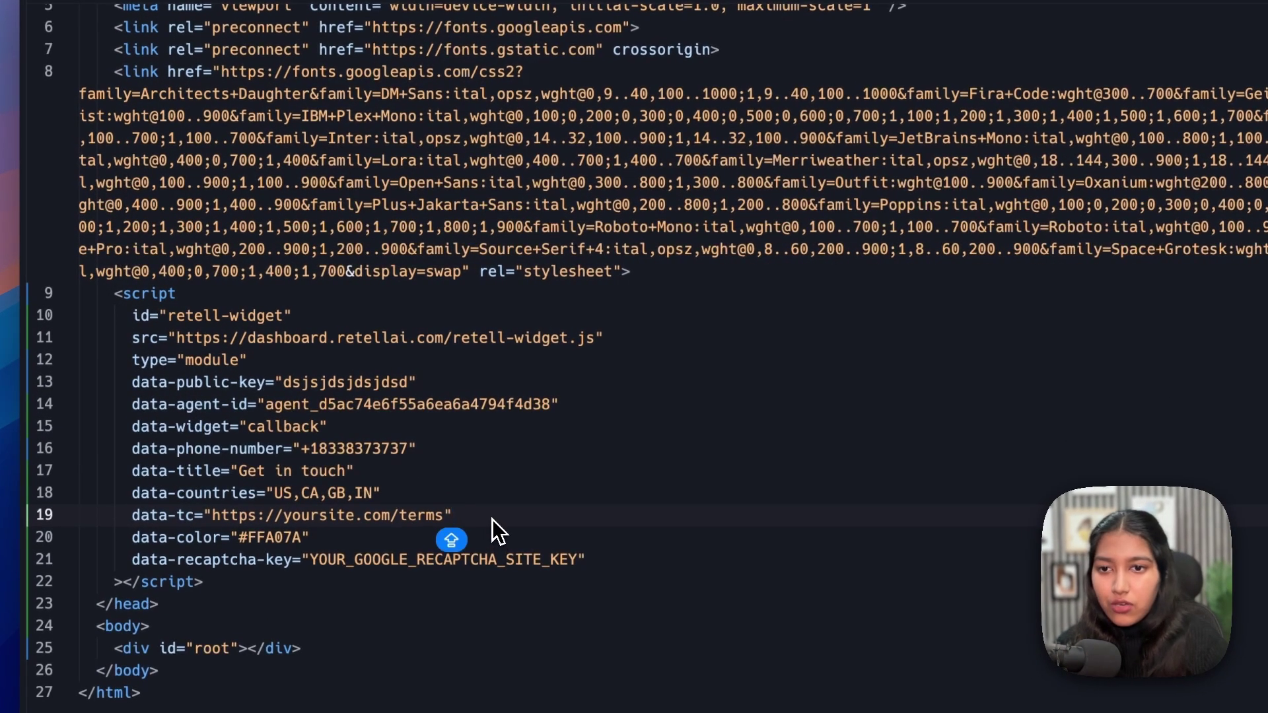
{"action": "left_click_drag", "start_coordinate": [400, 469], "coordinate": [213, 472]}
{"action": "left_click_drag", "start_coordinate": [213, 517], "coordinate": [445, 521]}
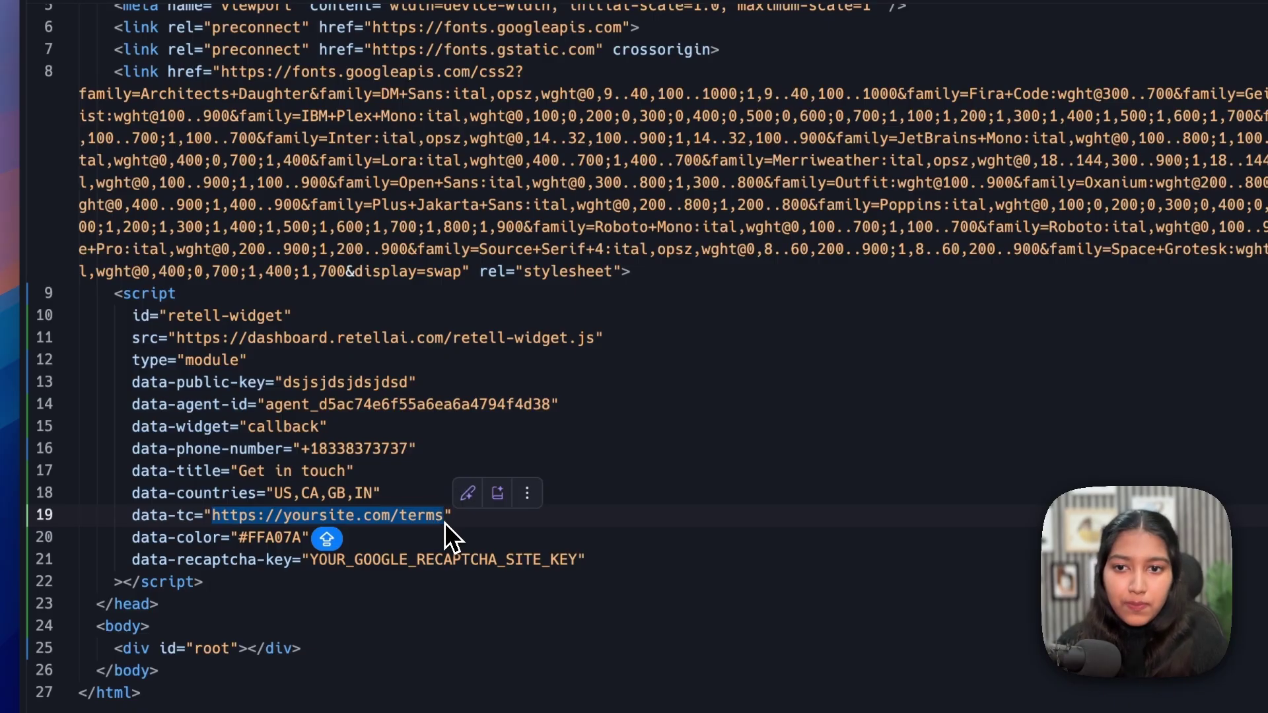
{"action": "left_click_drag", "start_coordinate": [212, 517], "coordinate": [443, 525]}
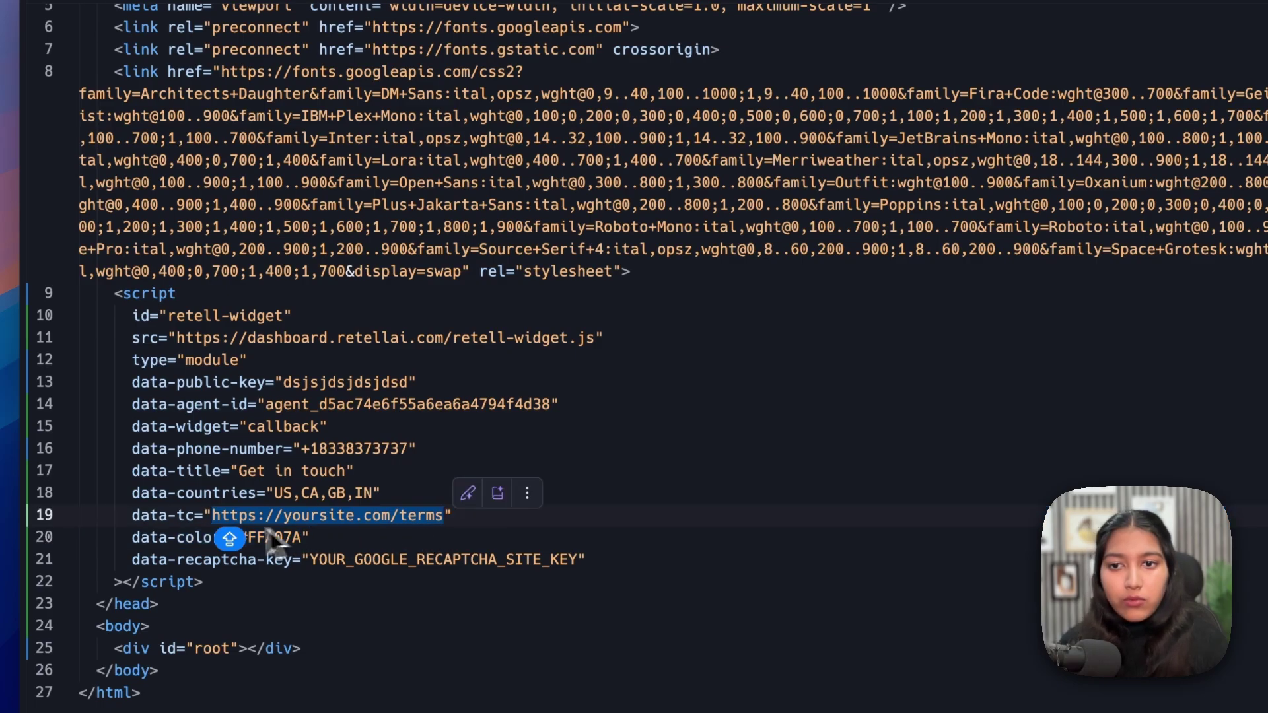
{"action": "left_click", "coordinate": [129, 553]}
{"action": "left_click", "coordinate": [129, 545]}
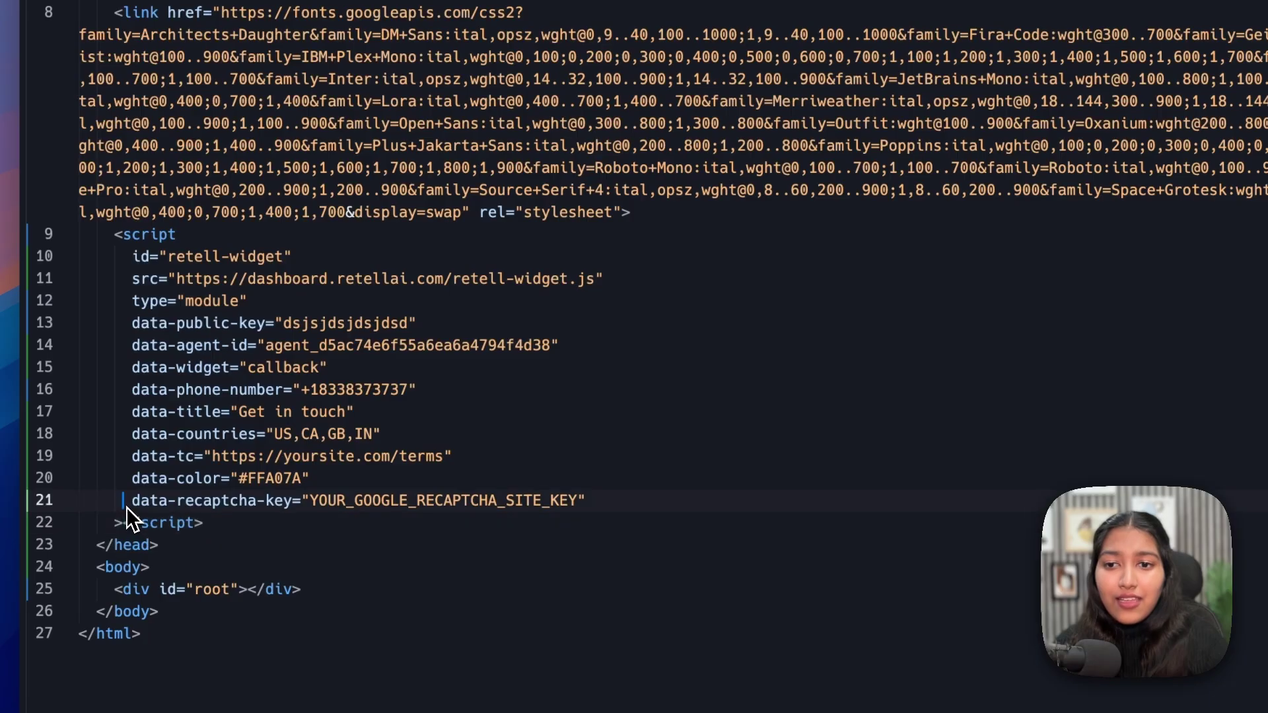
- Delete the data-recaptcha-key line, then check the live callback form's subtitle
{"action": "left_click_drag", "start_coordinate": [126, 507], "coordinate": [600, 495]}
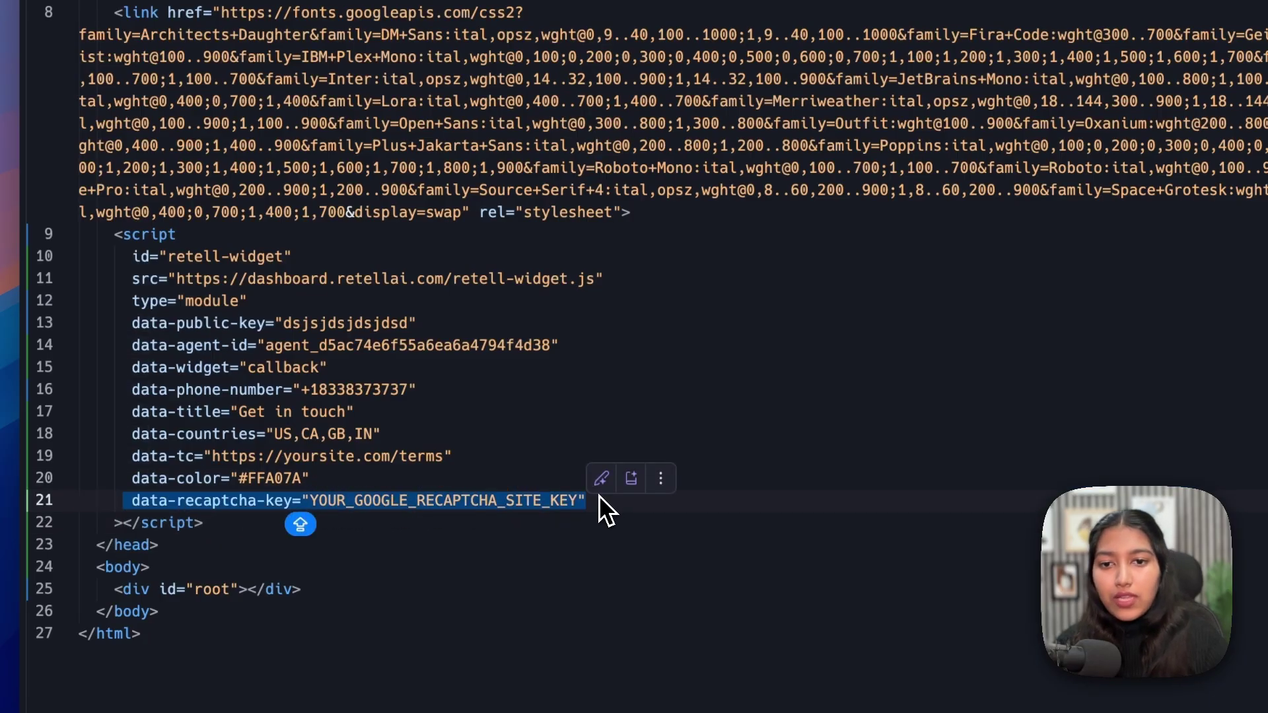
{"action": "key", "text": "BackSpace"}
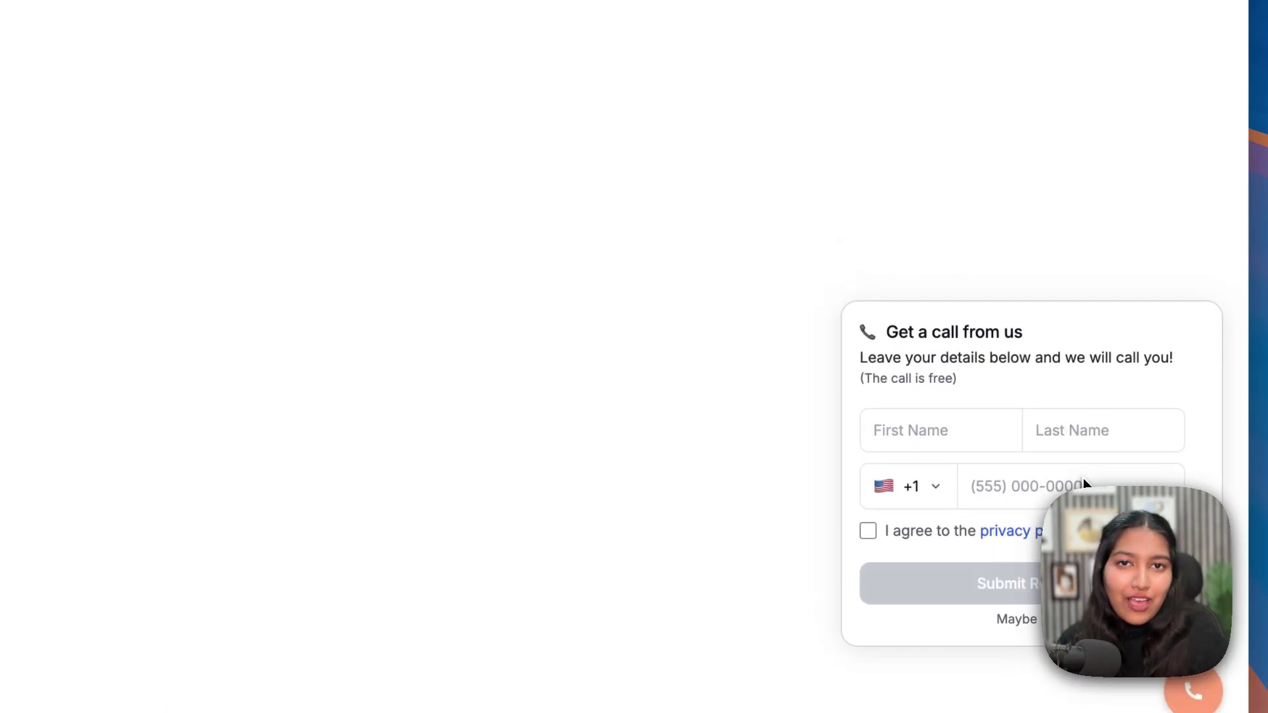
{"action": "left_click_drag", "start_coordinate": [861, 358], "coordinate": [1020, 357]}
{"action": "left_click", "coordinate": [1020, 348]}
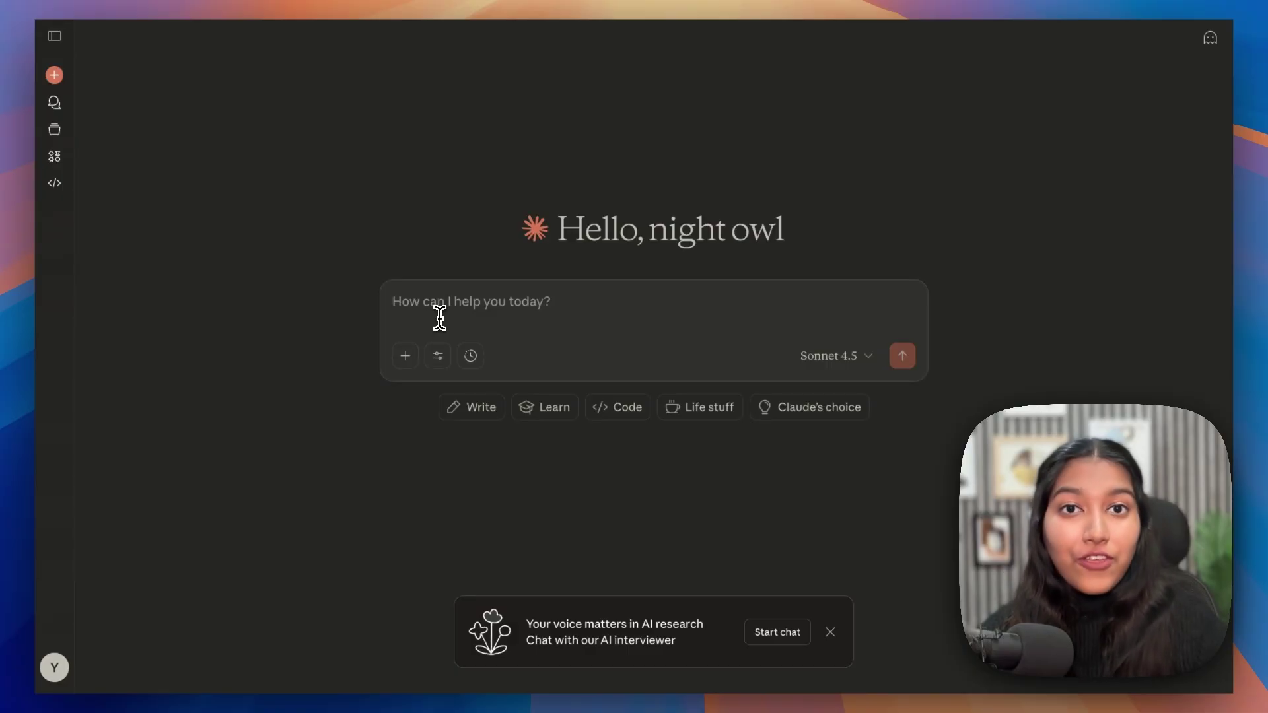
- Ask Claude step by step how to add the widget script inside a WordPress site's HEAD tag
{"action": "left_click", "coordinate": [440, 317]}
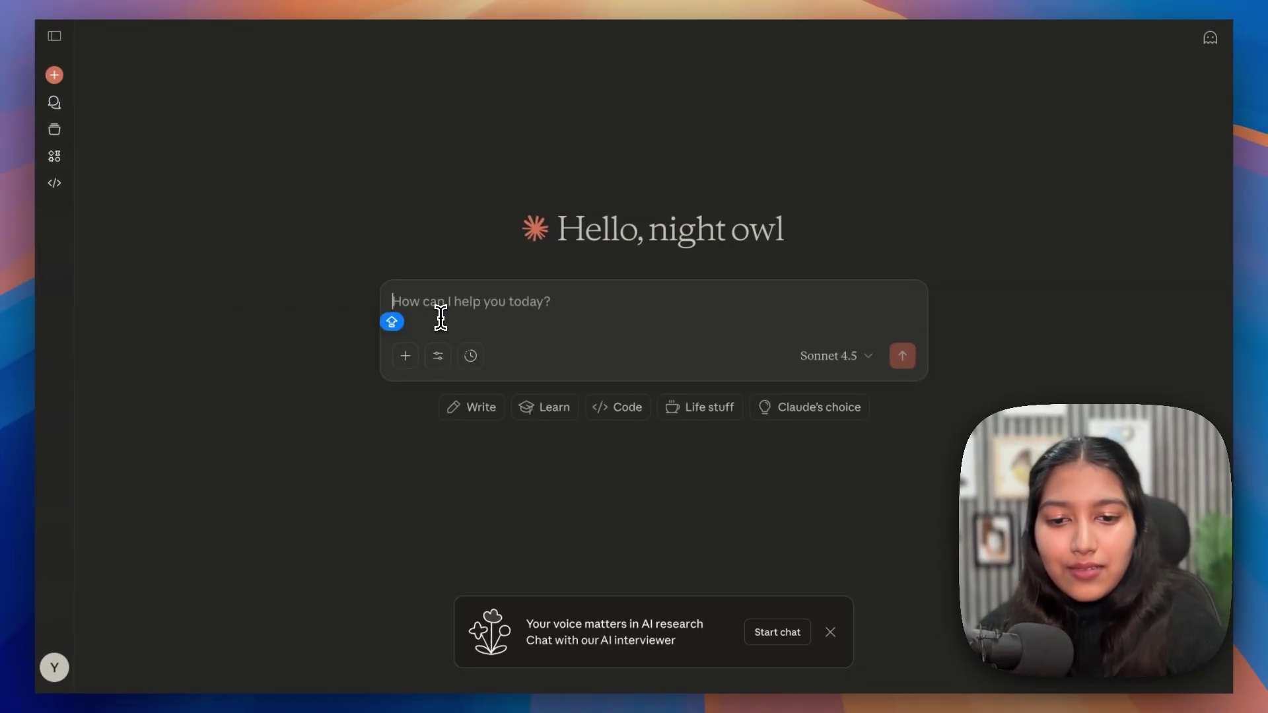
{"action": "type", "text": "My websit"}
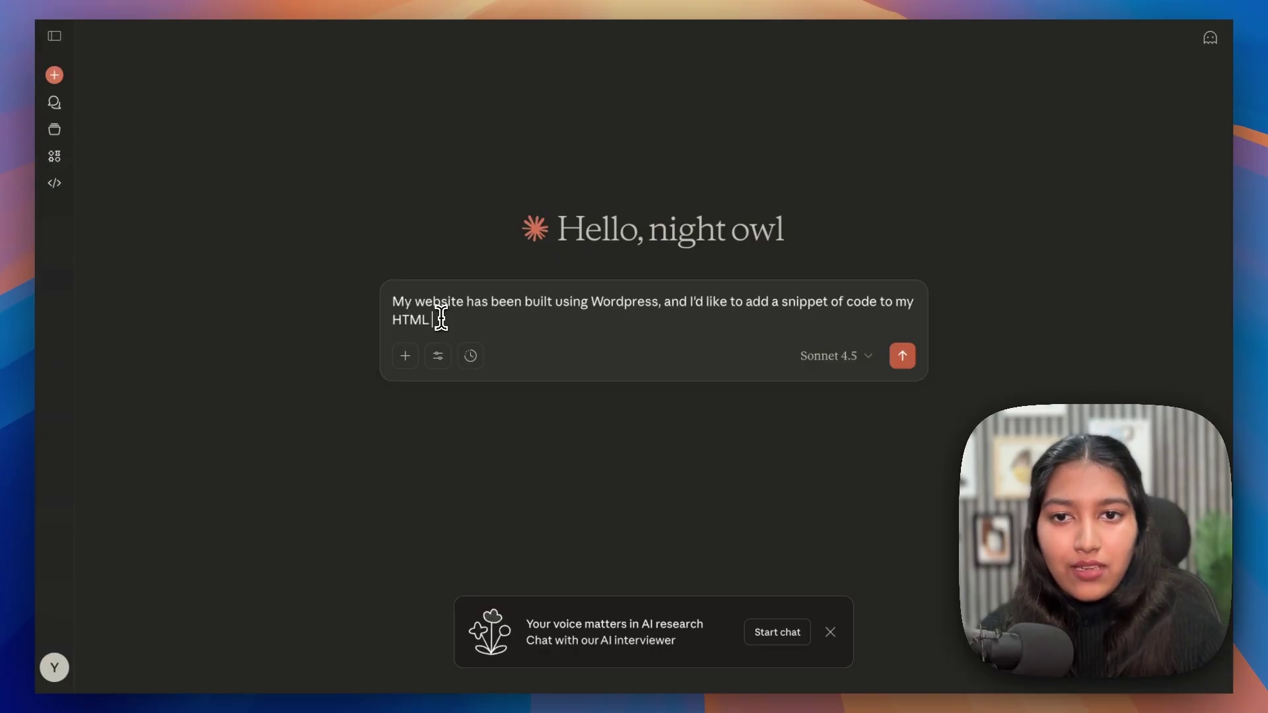
{"action": "type", "text": "within the HEAD T"}
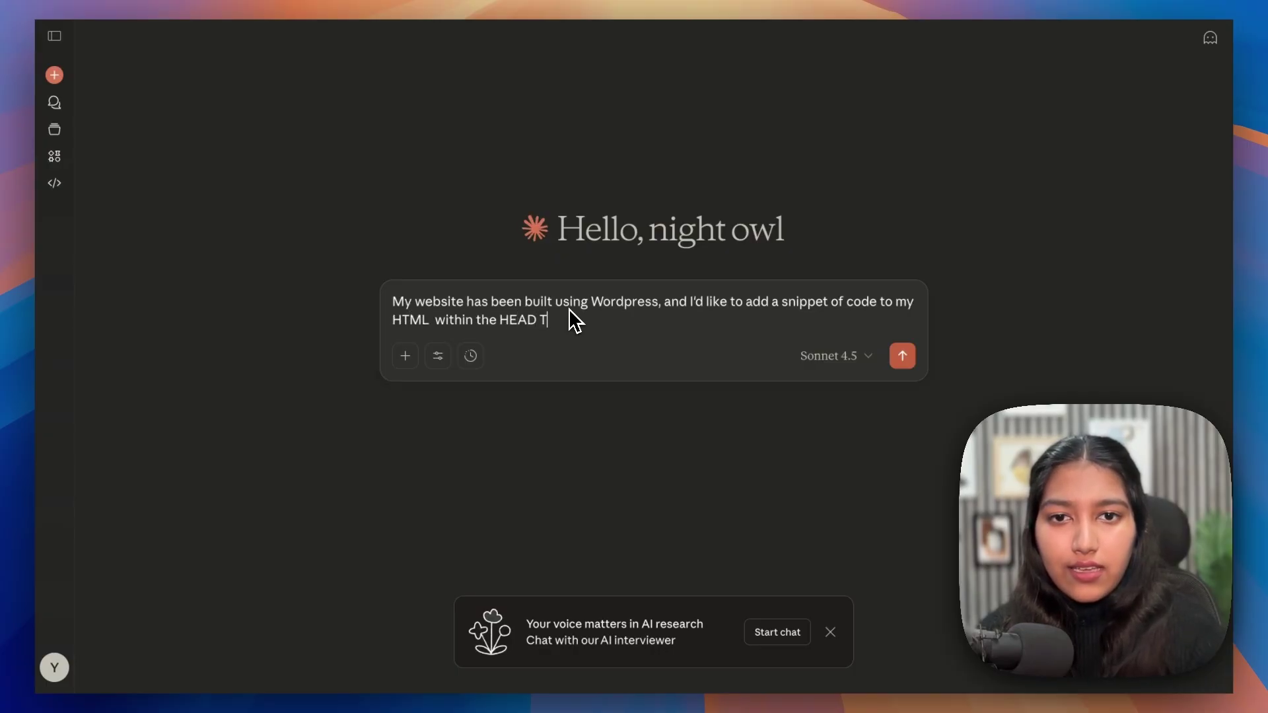
{"action": "type", "text": "ag."}
{"action": "key", "text": "shift+Return"}
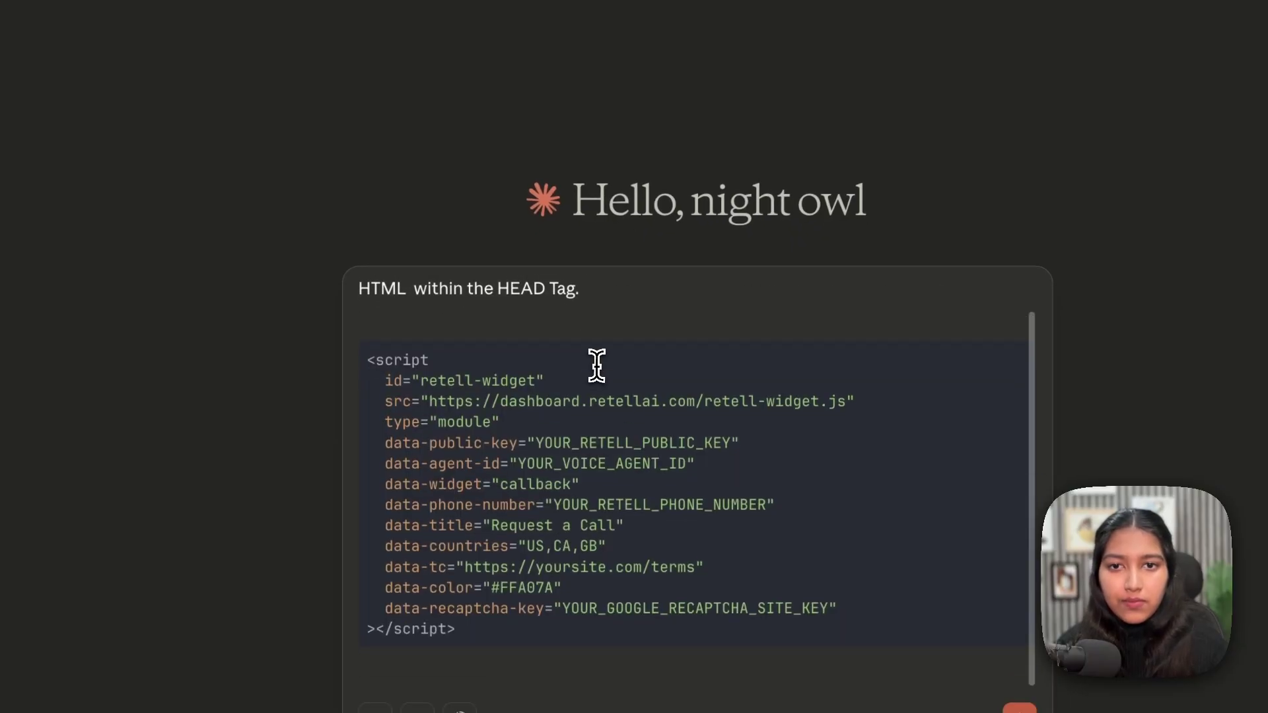
{"action": "left_click", "coordinate": [594, 291]}
{"action": "type", "text": "S"}
{"action": "type", "text": "Tell me "}
{"action": "type", "text": "step by step, how i c"}
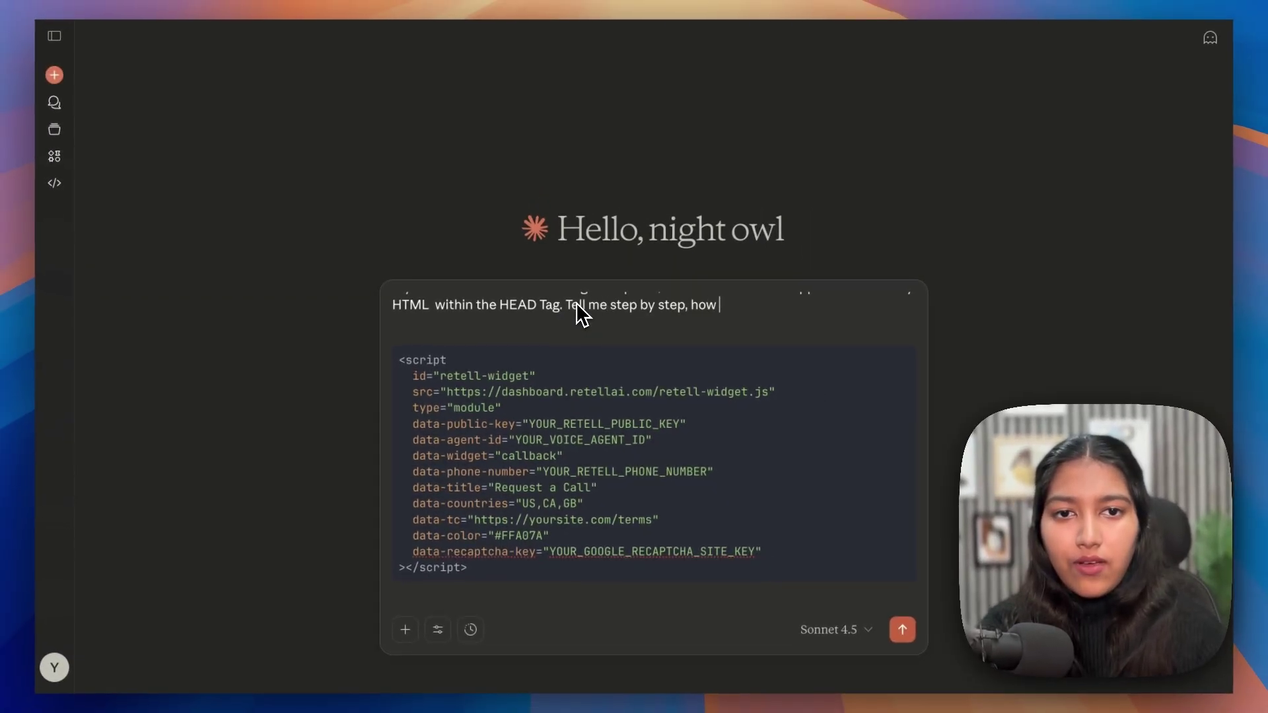
{"action": "type", "text": "an add this"}
{"action": "key", "text": "Return"}
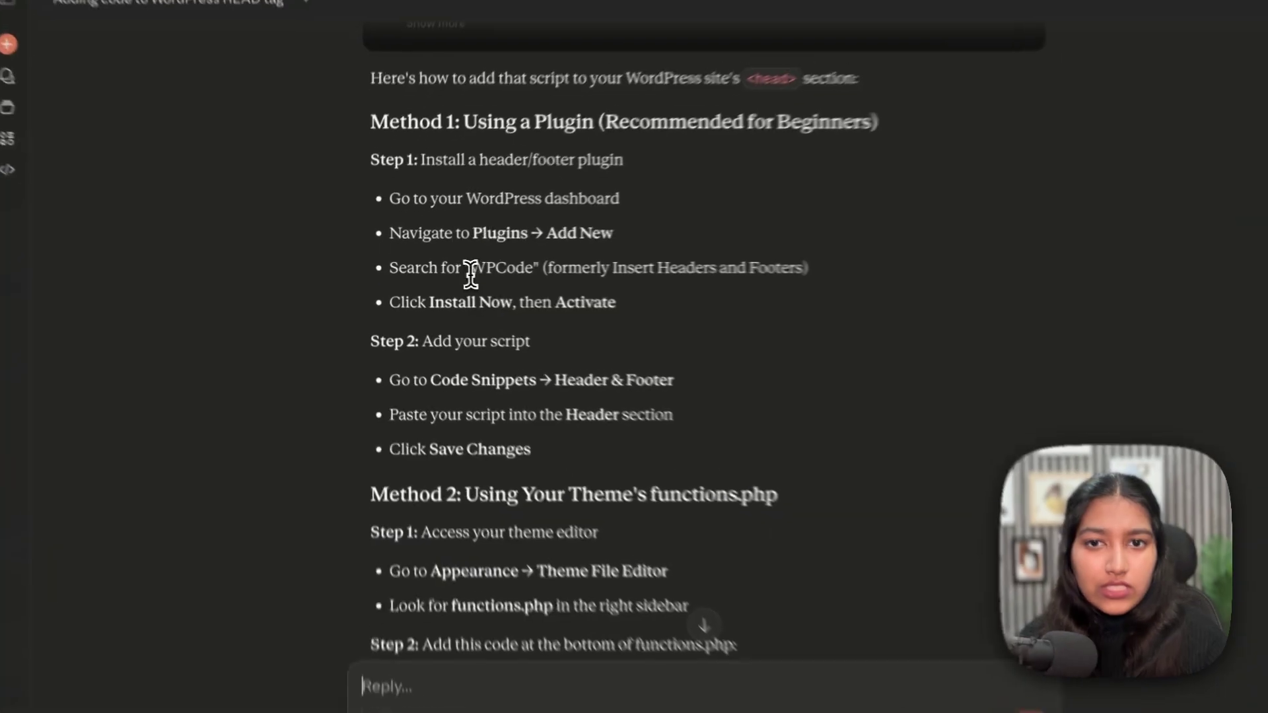
{"action": "left_click_drag", "start_coordinate": [454, 269], "coordinate": [537, 274]}
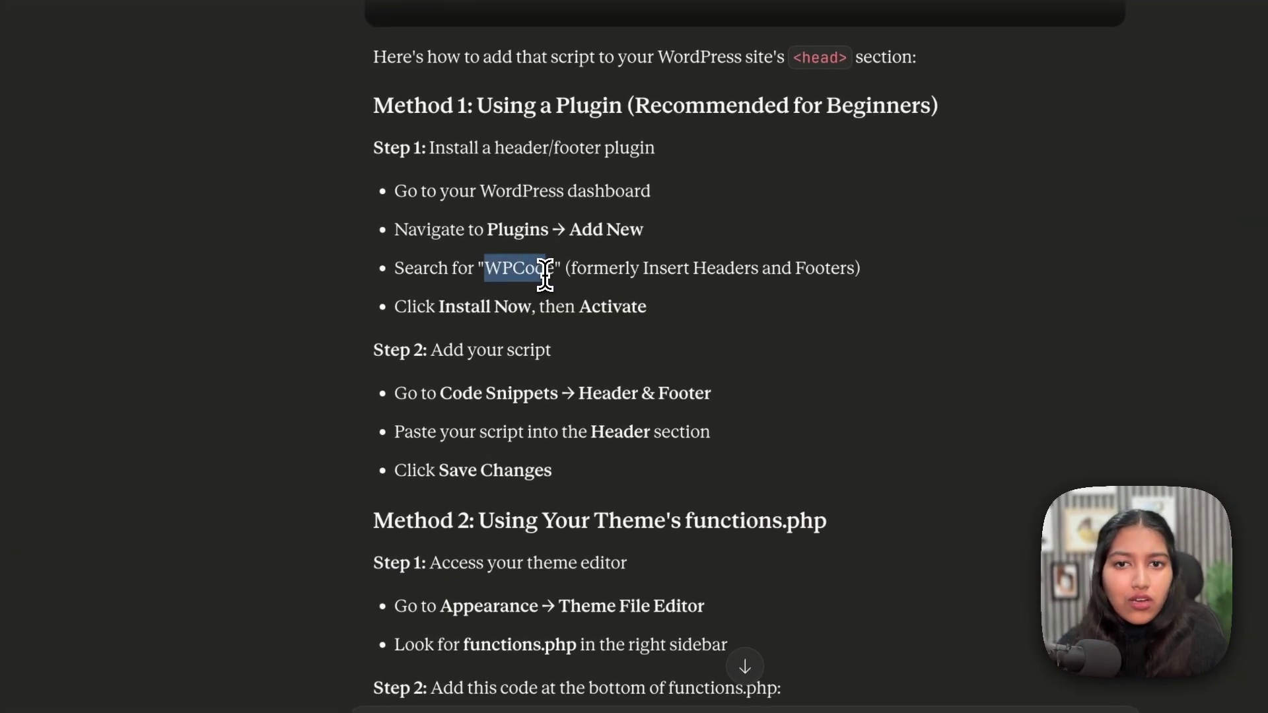
{"action": "left_click", "coordinate": [527, 274]}
{"action": "double_click", "coordinate": [539, 275]}
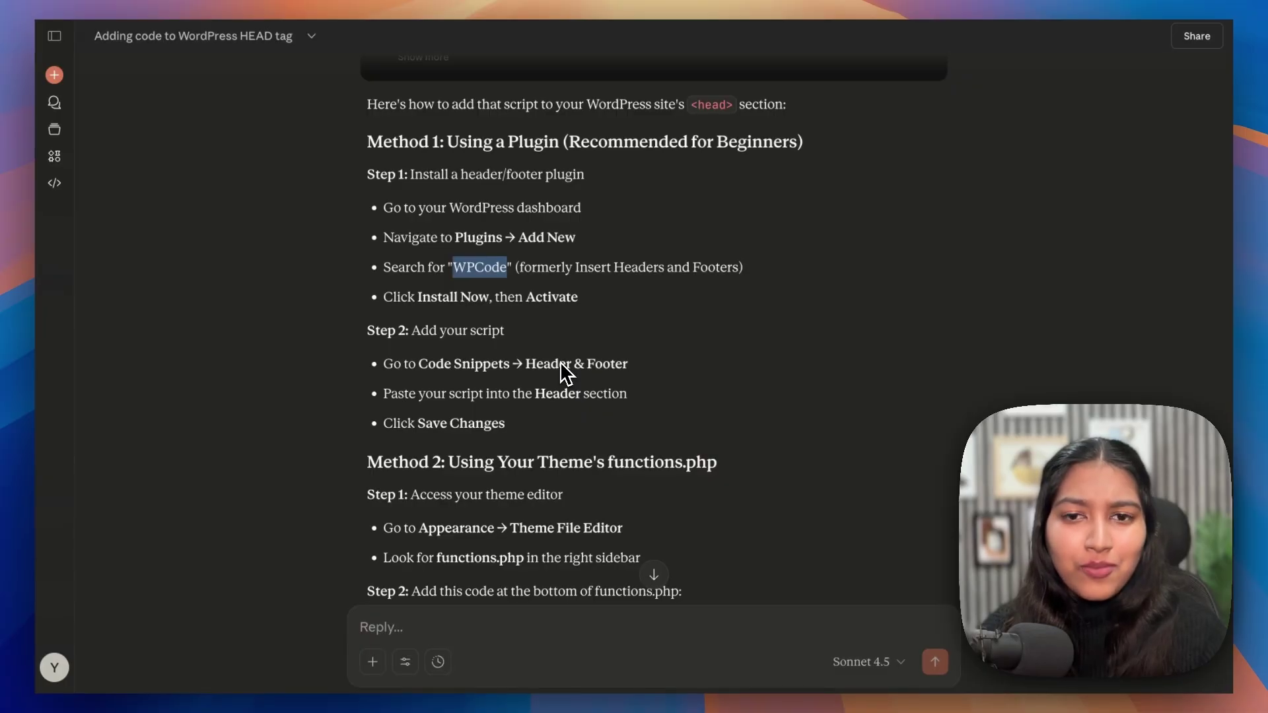
{"action": "scroll", "coordinate": [559, 368], "scroll_direction": "down", "scroll_amount": 3}
{"action": "left_click_drag", "start_coordinate": [436, 352], "coordinate": [602, 528]}
{"action": "right_click", "coordinate": [597, 518]}
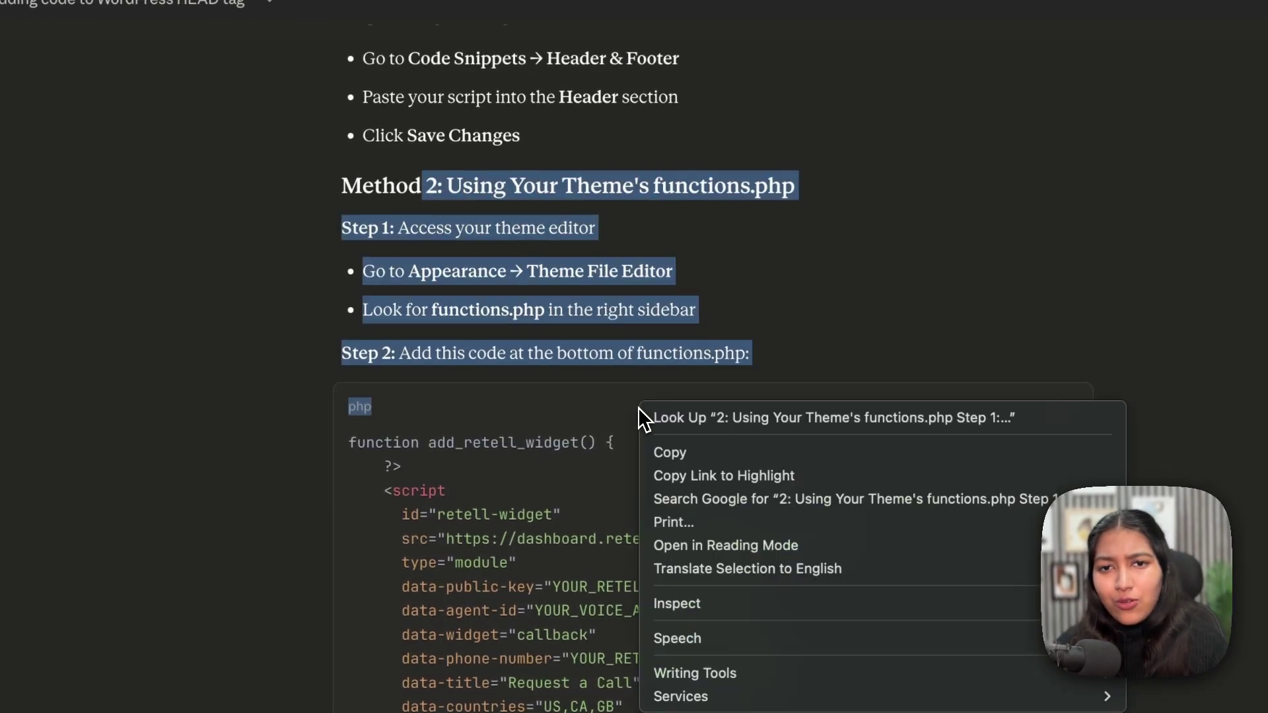
{"action": "left_click", "coordinate": [600, 334]}
{"action": "scroll", "coordinate": [601, 335], "scroll_direction": "down", "scroll_amount": 12}
{"action": "left_click_drag", "start_coordinate": [492, 192], "coordinate": [701, 204]}
{"action": "scroll", "coordinate": [701, 204], "scroll_direction": "down", "scroll_amount": 1}
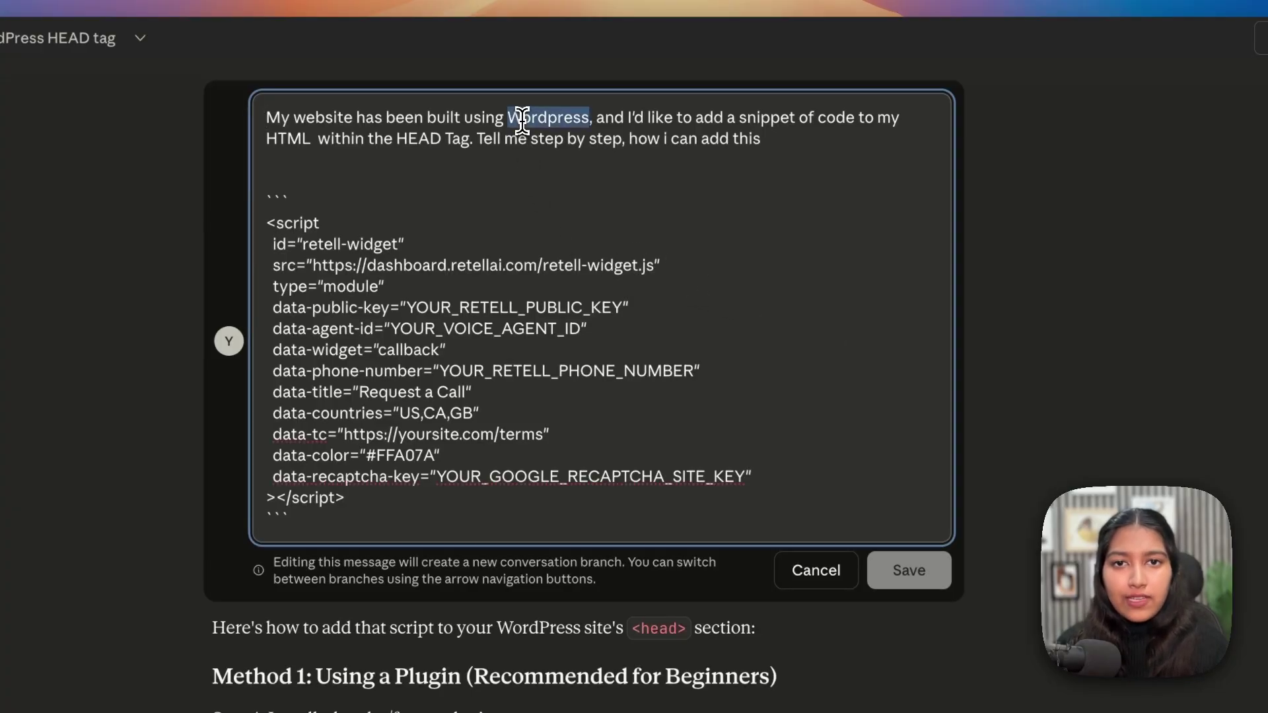
- Change WordPress to Webflow in the question, save it, and read the first Webflow steps
{"action": "type", "text": "We"}
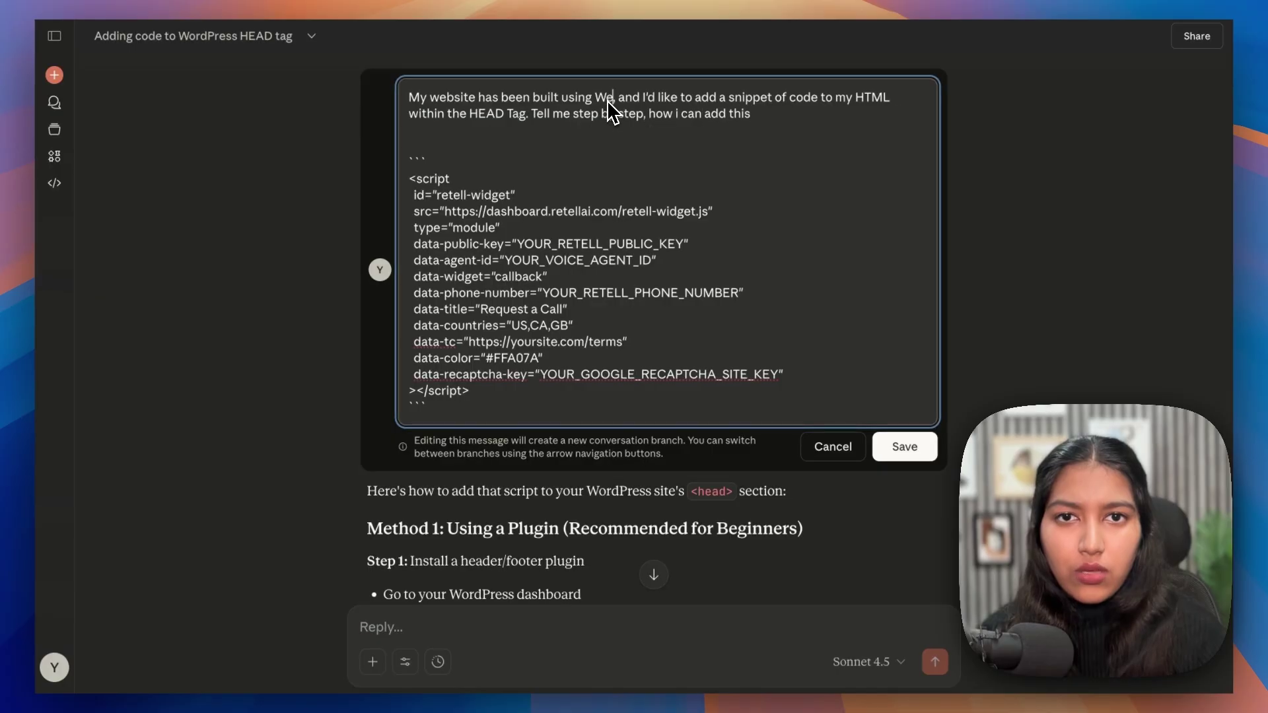
{"action": "type", "text": "bflow"}
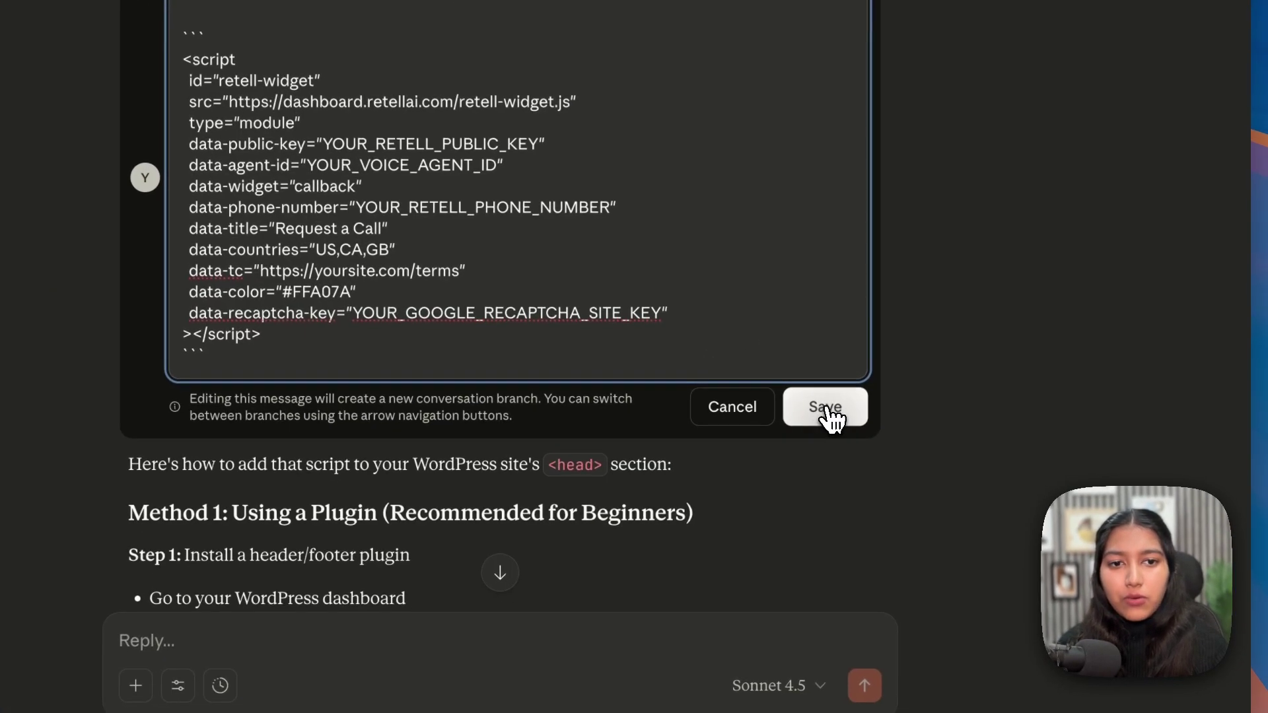
{"action": "left_click", "coordinate": [825, 407]}
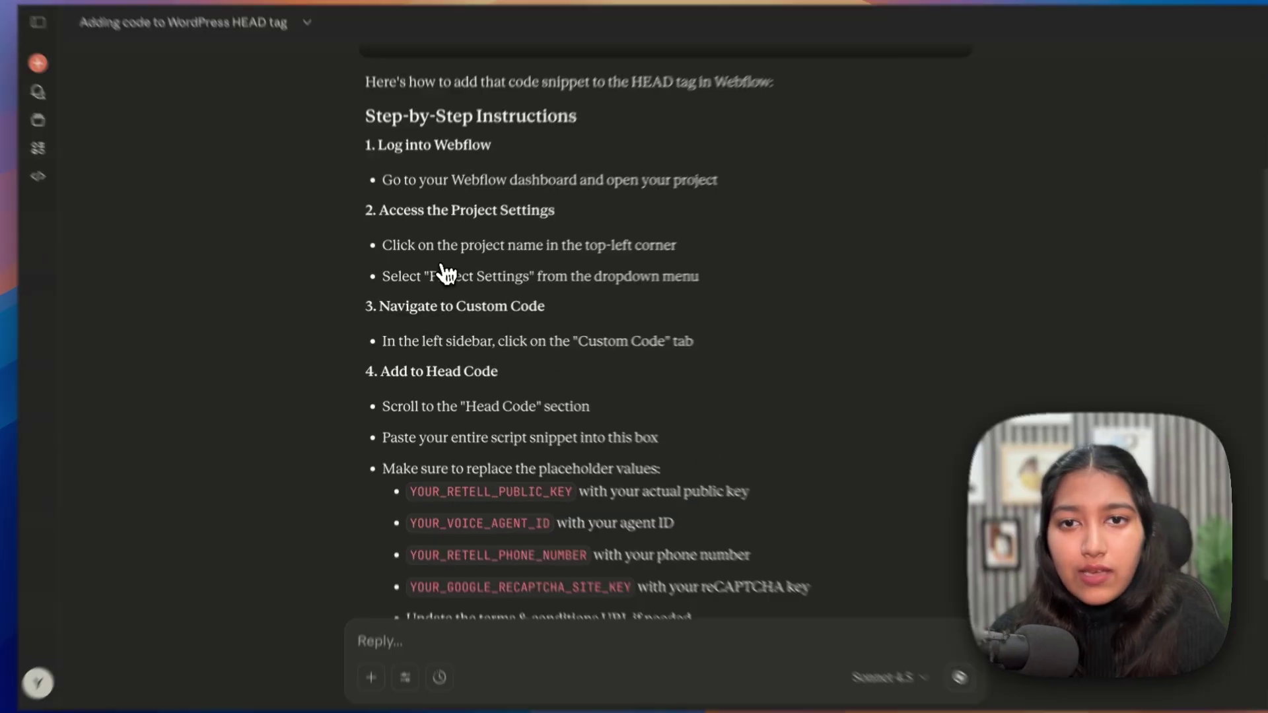
{"action": "left_click_drag", "start_coordinate": [528, 225], "coordinate": [665, 269]}
{"action": "scroll", "coordinate": [546, 331], "scroll_direction": "down", "scroll_amount": 1}
{"action": "scroll", "coordinate": [565, 320], "scroll_direction": "down", "scroll_amount": 2}
{"action": "left_click", "coordinate": [548, 387]}
- Review the Head Code paste and placeholder steps, then the live widget page heading
{"action": "scroll", "coordinate": [548, 387], "scroll_direction": "down", "scroll_amount": 2}
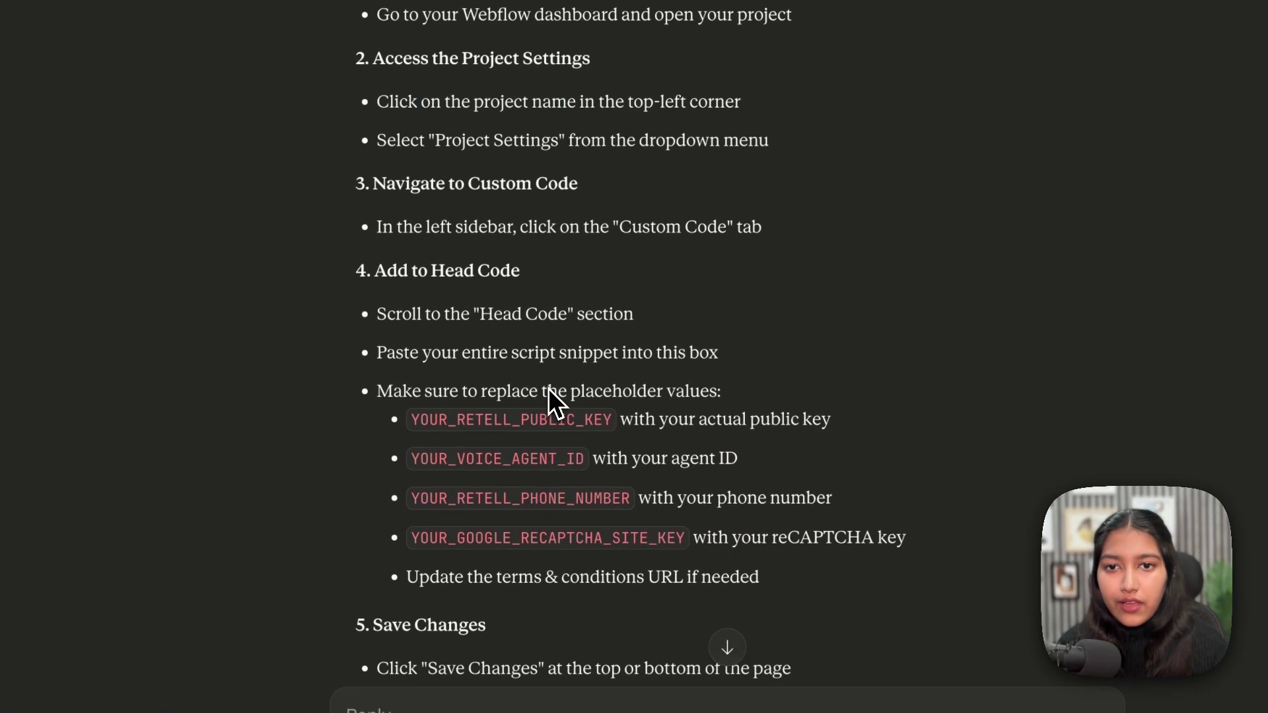
{"action": "left_click_drag", "start_coordinate": [449, 314], "coordinate": [595, 314]}
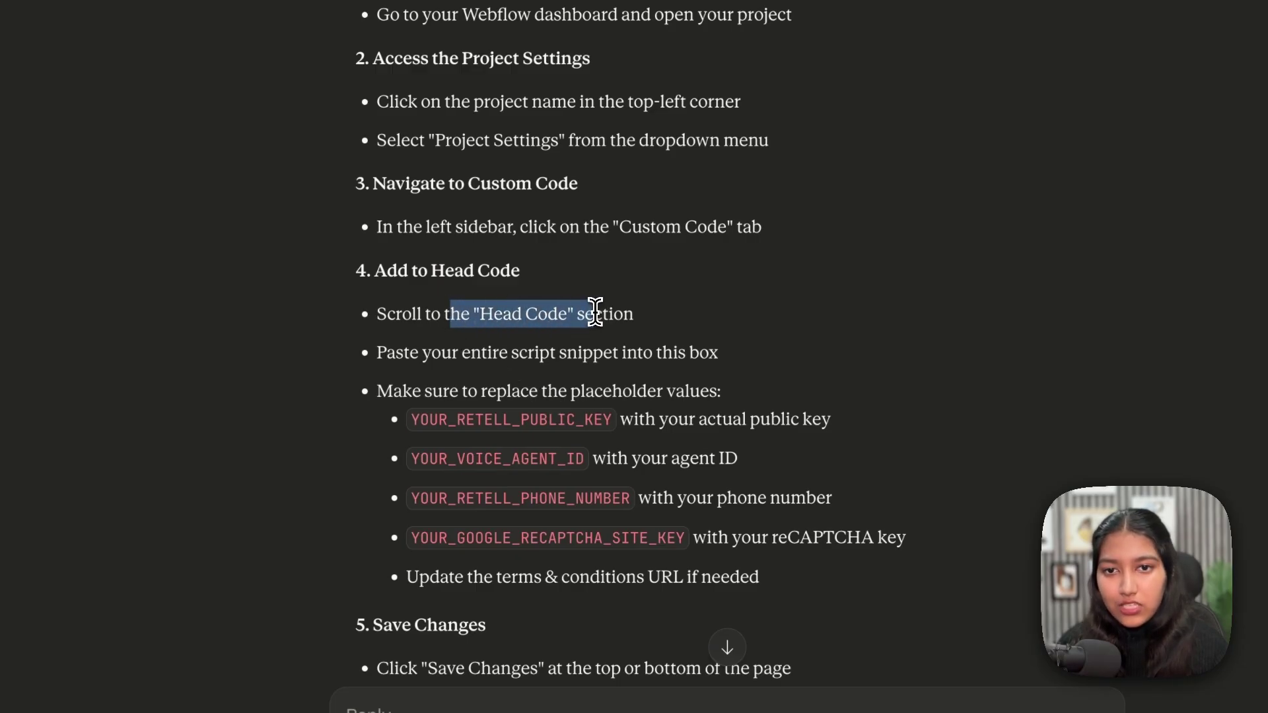
{"action": "left_click_drag", "start_coordinate": [440, 355], "coordinate": [578, 530]}
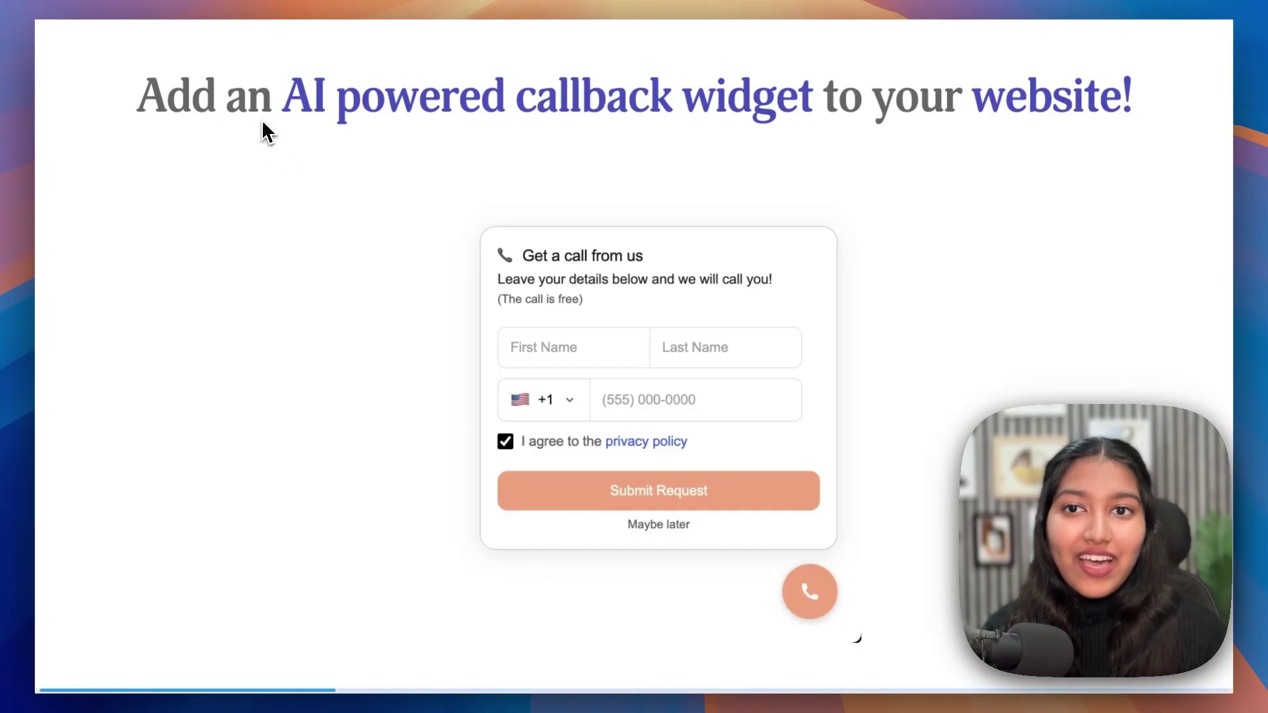
{"action": "left_click_drag", "start_coordinate": [278, 110], "coordinate": [811, 107]}
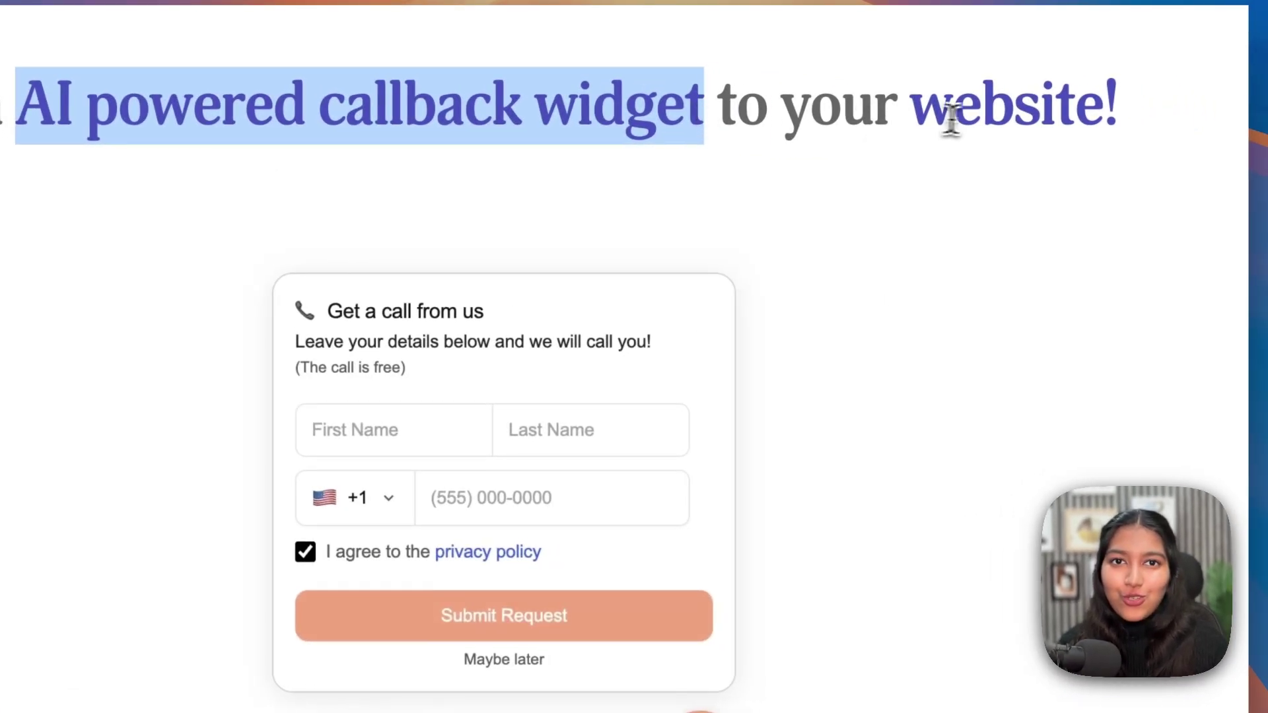
{"action": "left_click", "coordinate": [1134, 142]}
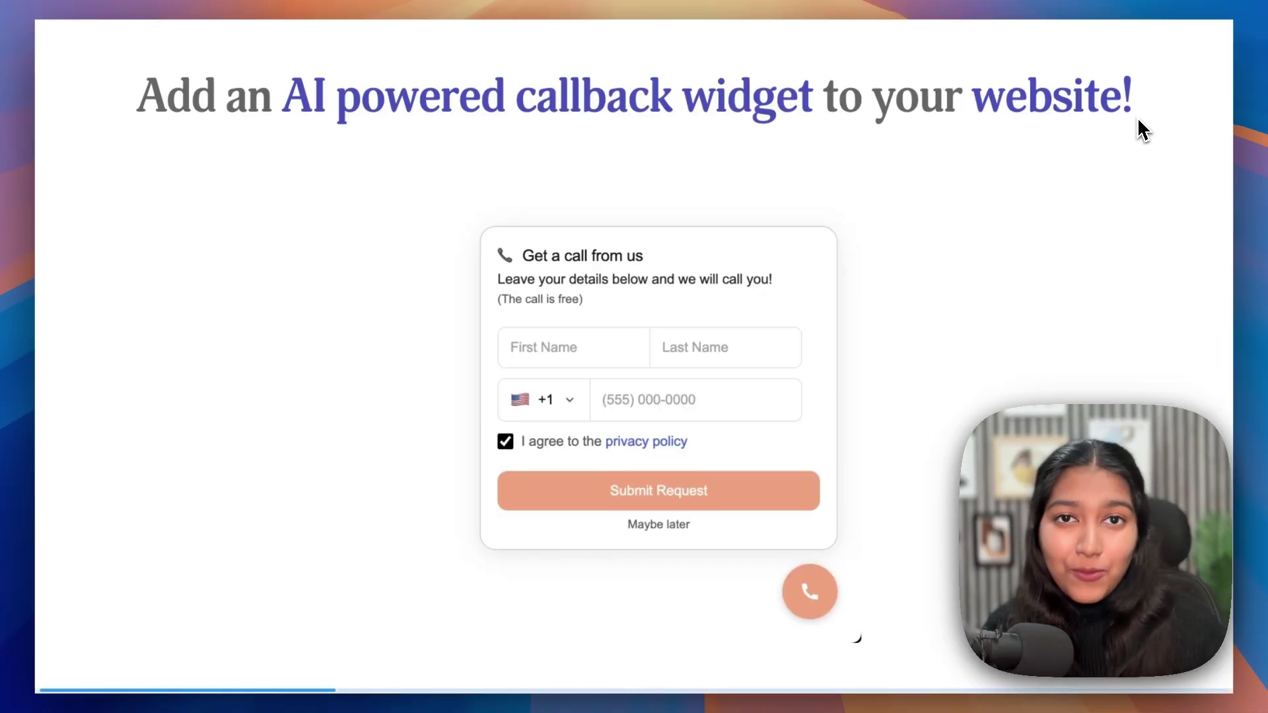